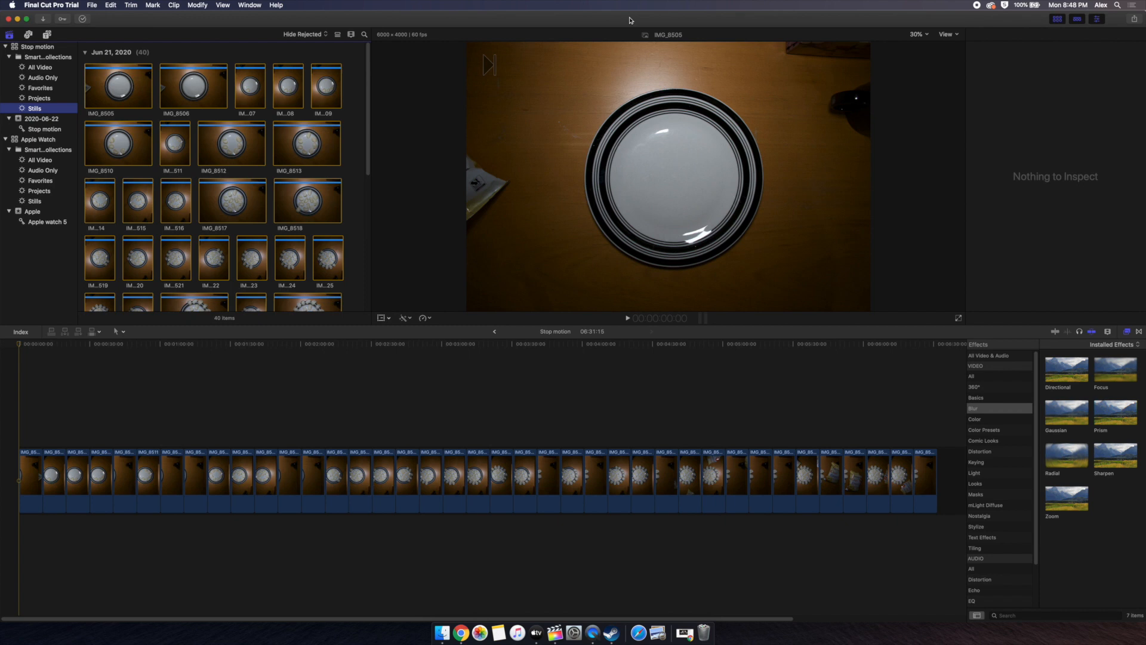
# Select all the still images dated Jun 21, 2020 in the Stills collection.
pyautogui.click(352, 172)
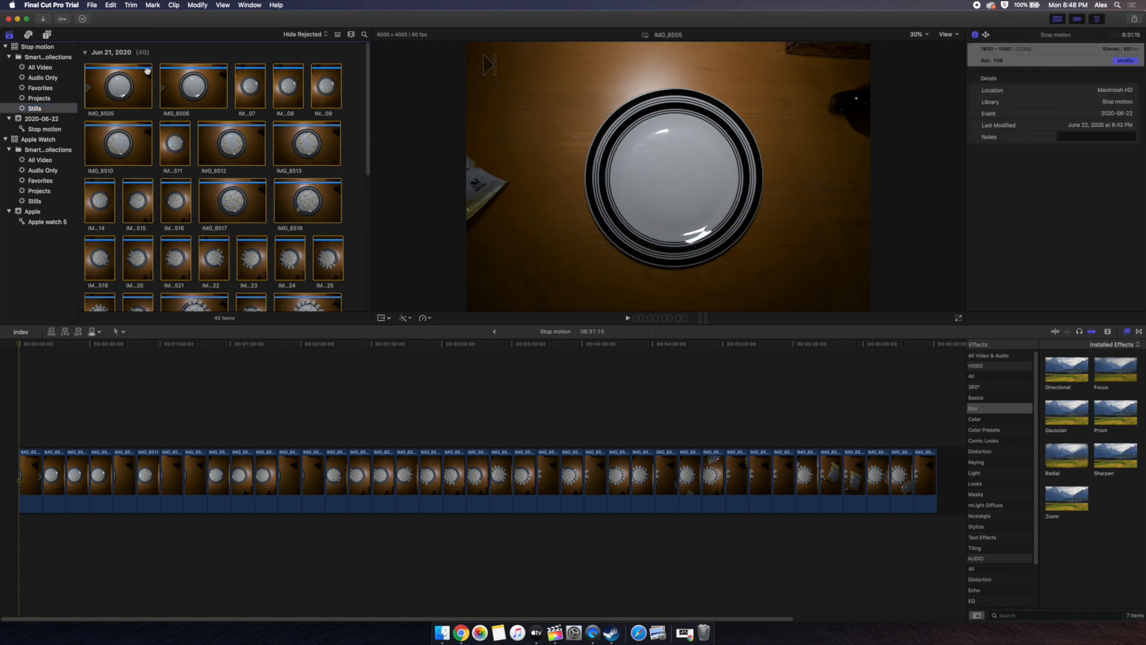
pyautogui.click(132, 87)
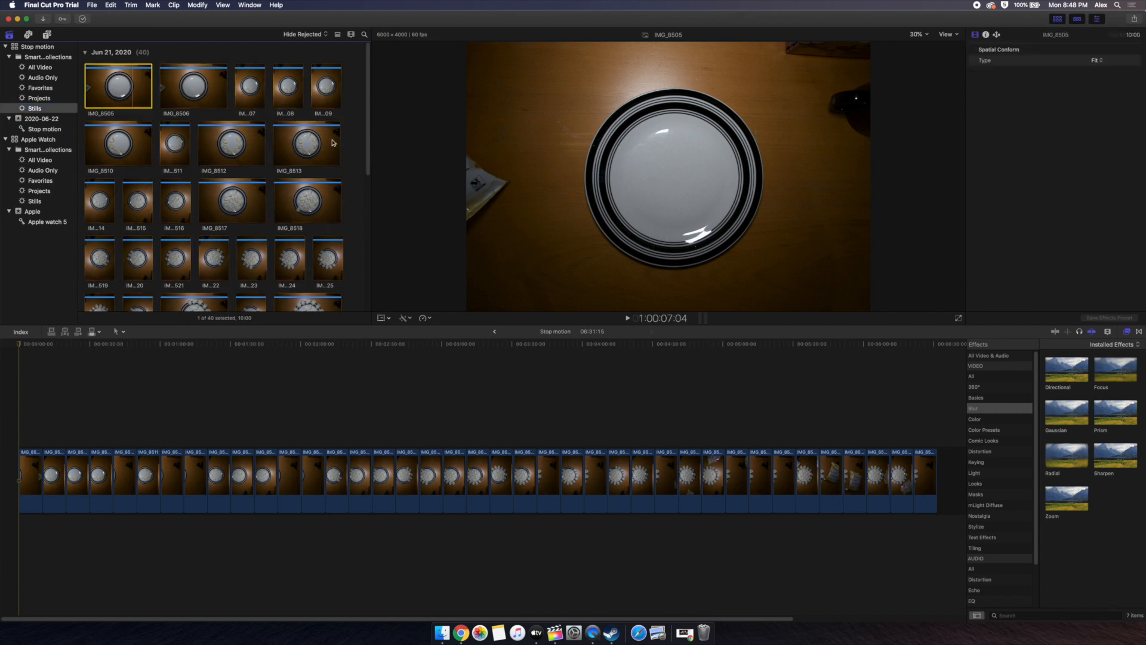
pyautogui.click(357, 121)
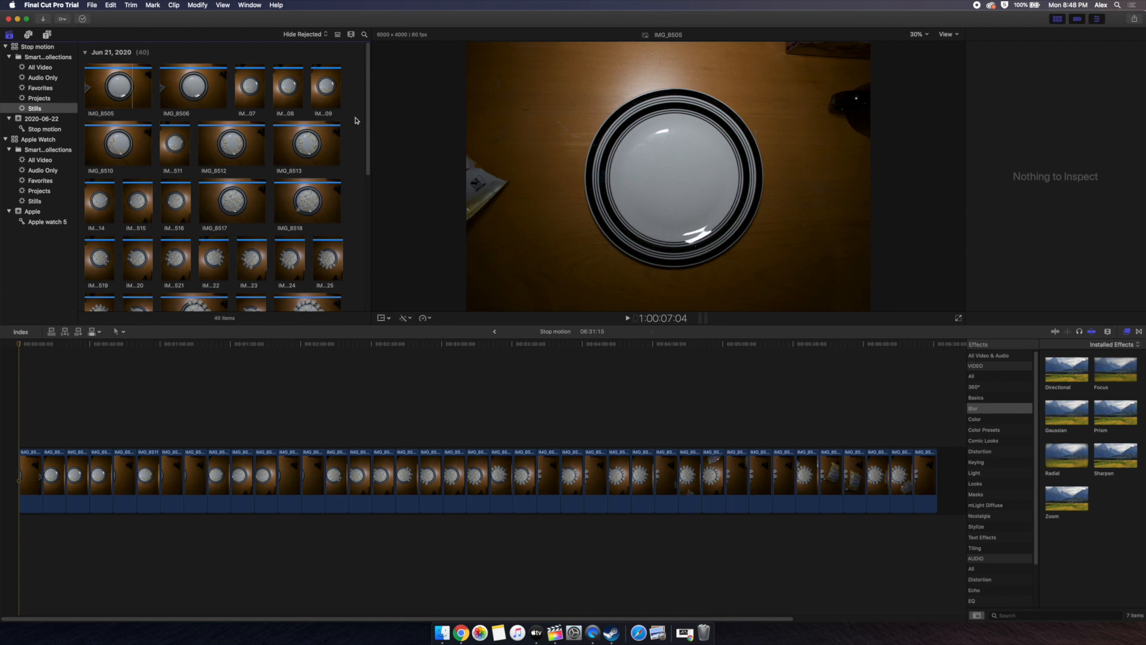
pyautogui.click(106, 88)
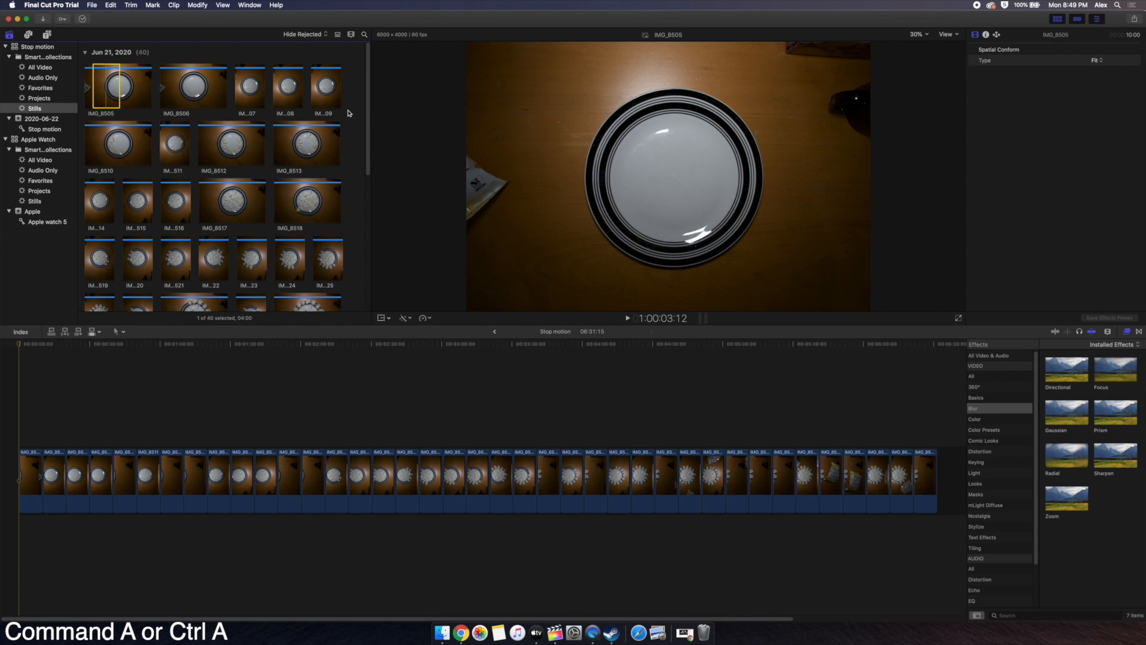
pyautogui.press('super+a')
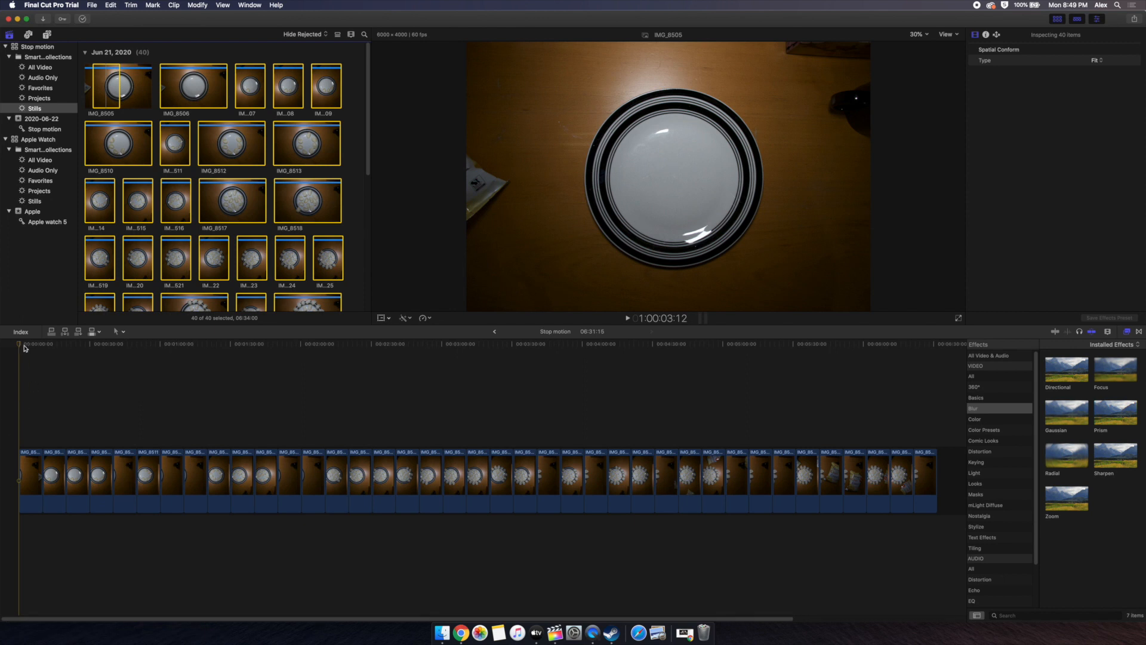
# Scrub through the image sequence to its end, hide the effects browser, and play the opening before returning to the start.
pyautogui.moveTo(24, 347); pyautogui.dragTo(939, 413)
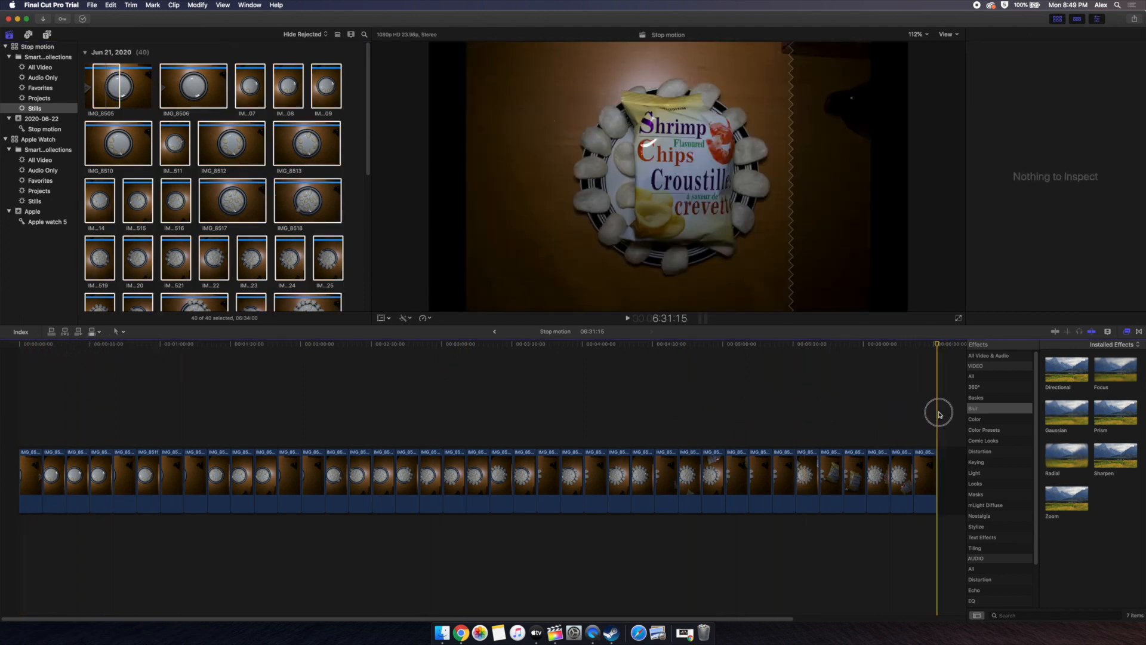
pyautogui.press('super+5')
pyautogui.moveTo(940, 346); pyautogui.dragTo(6, 367)
pyautogui.press('space')
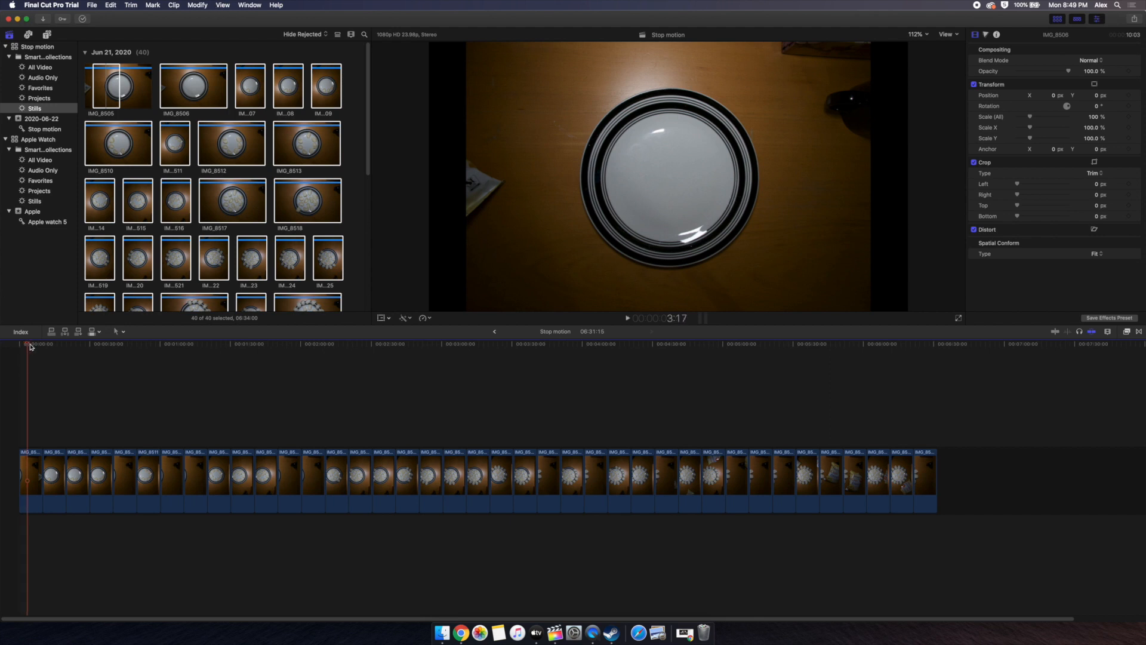
pyautogui.moveTo(32, 345); pyautogui.dragTo(18, 345)
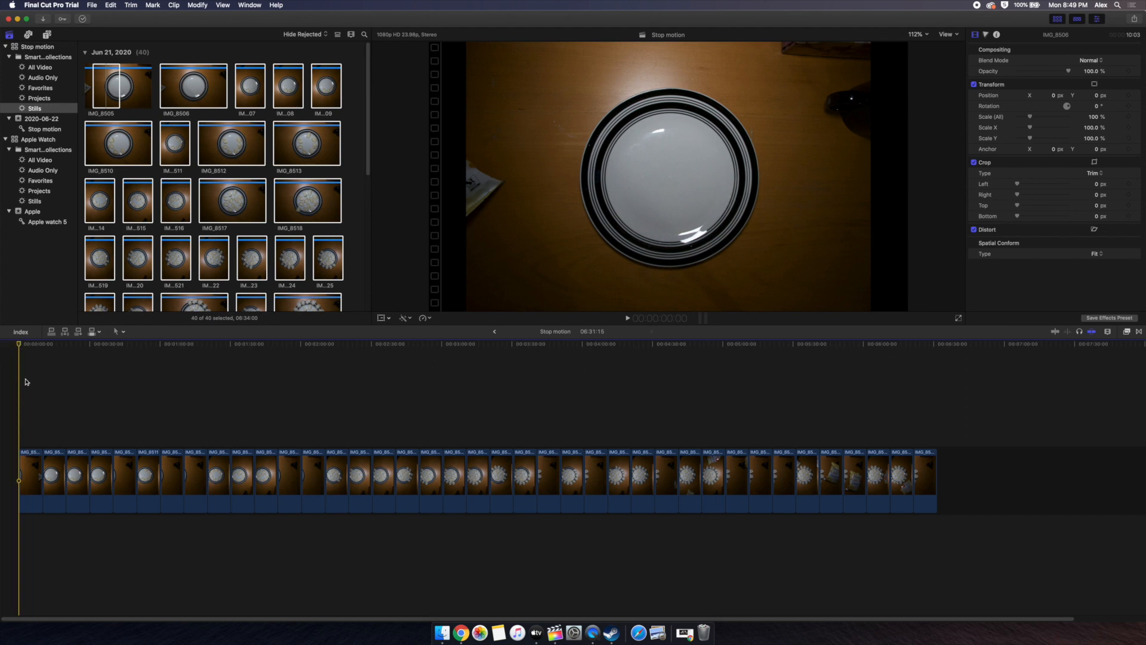
# Combine all the timeline images into a compound clip named Stop motion Clip in event 2020-06-22, and preview its opening.
pyautogui.click(33, 475)
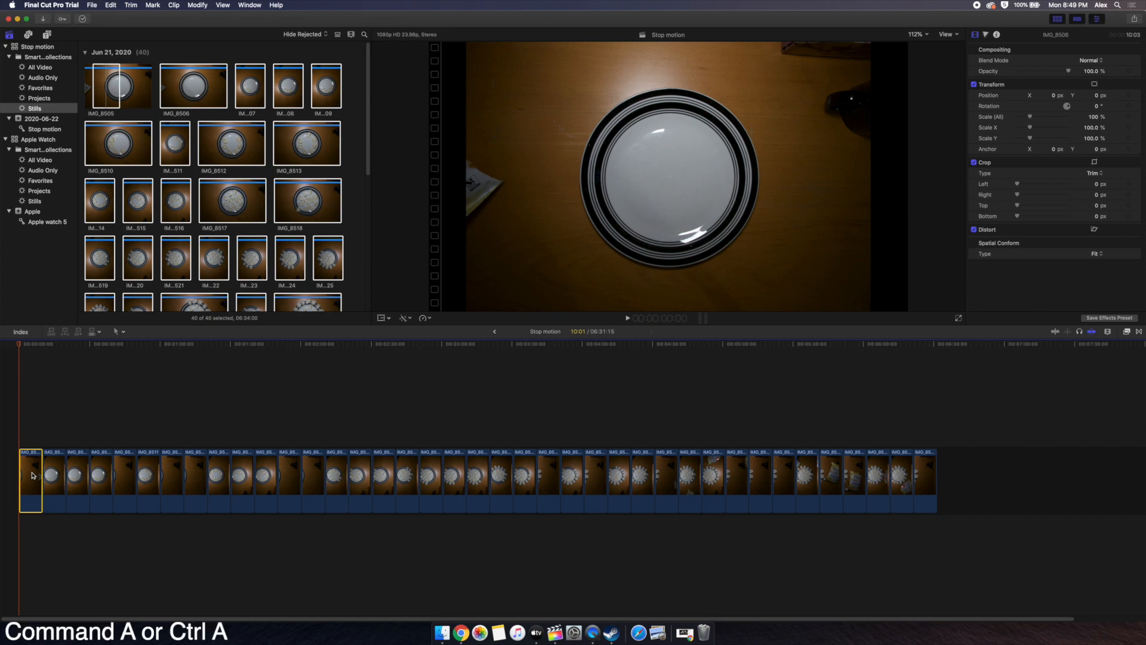
pyautogui.press('cmd+a')
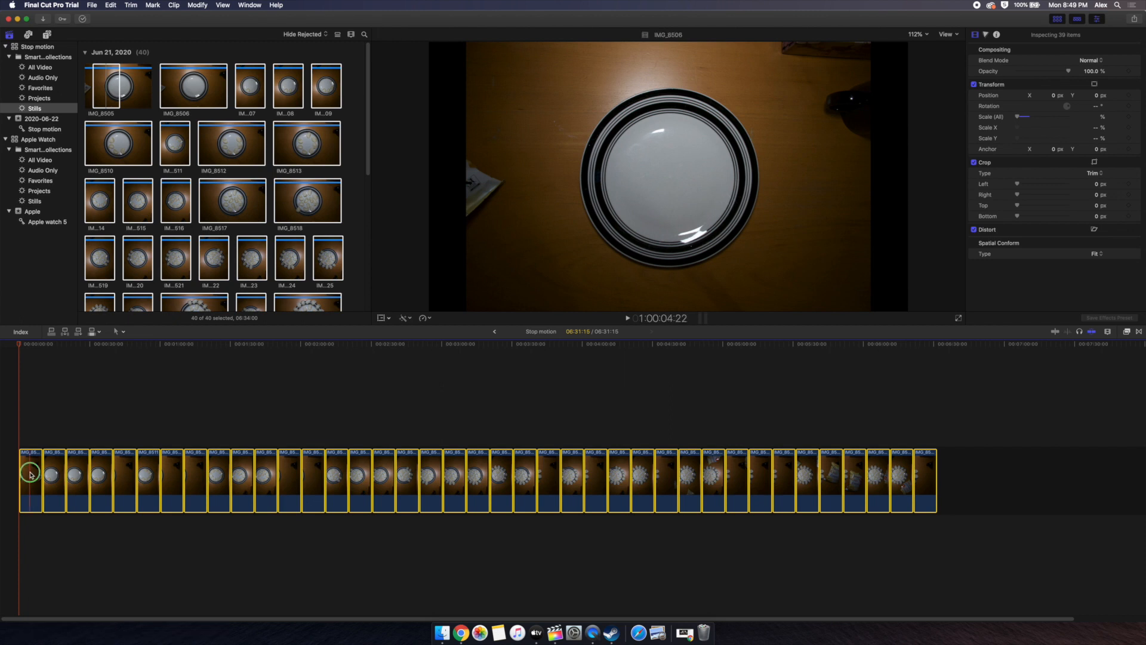
pyautogui.rightClick(32, 475)
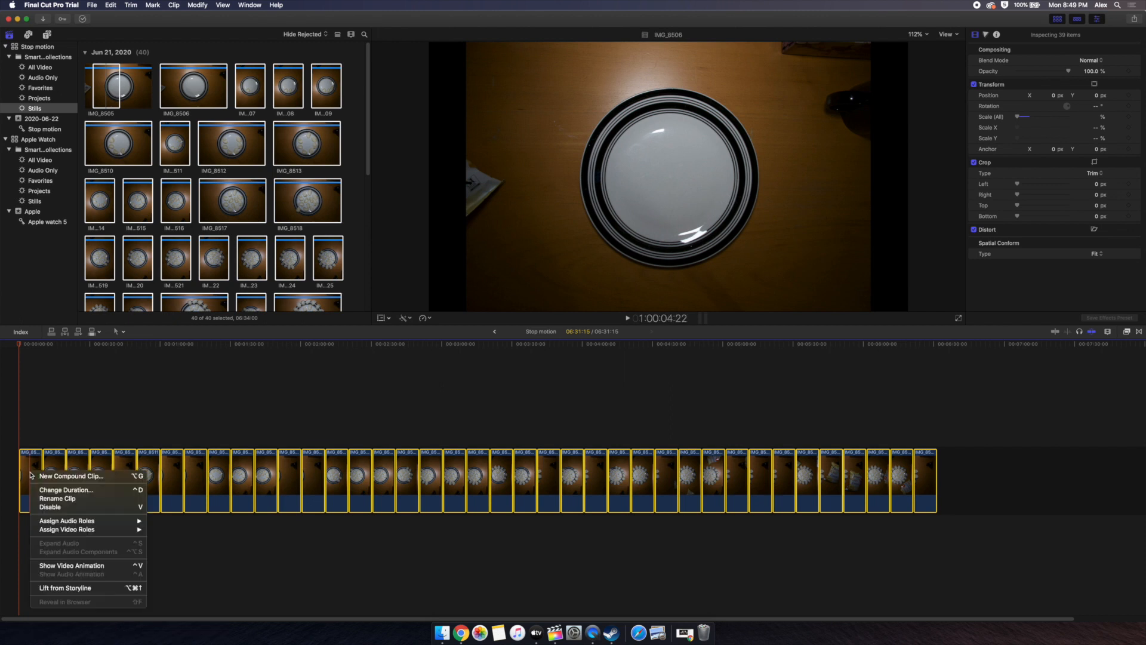
pyautogui.click(77, 477)
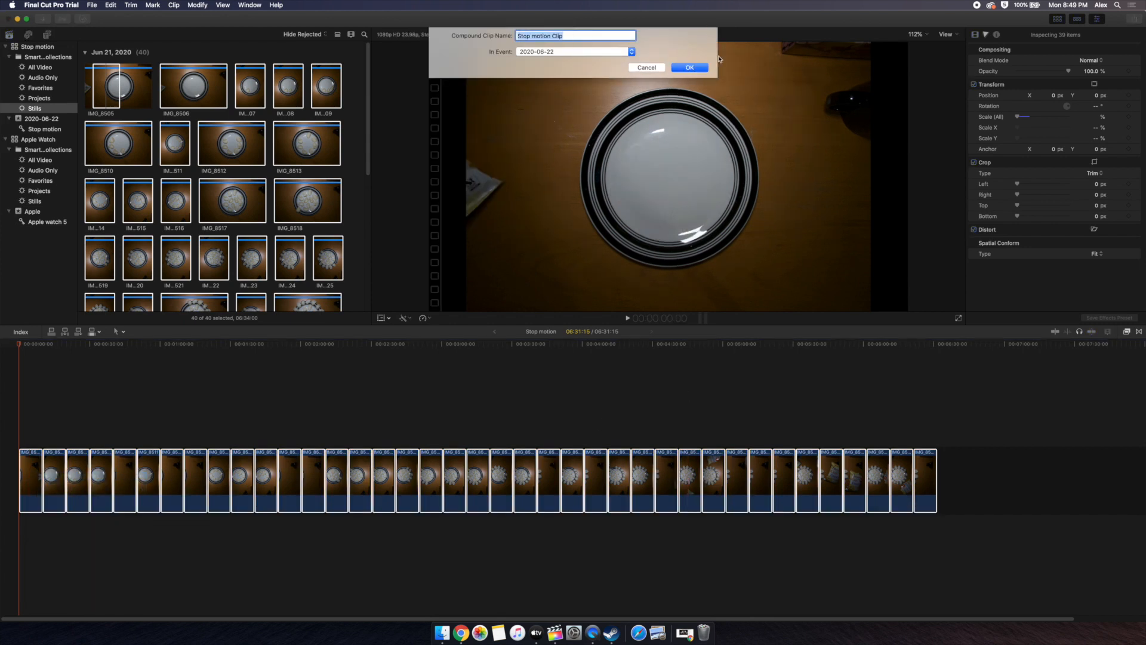
pyautogui.click(690, 67)
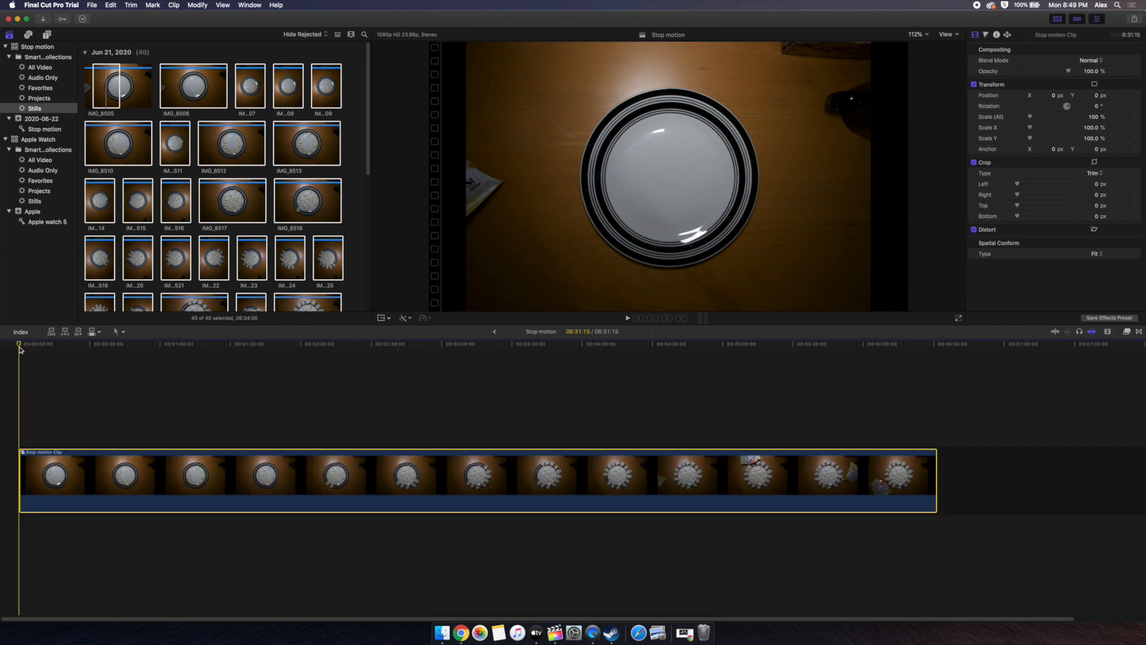
pyautogui.press('space')
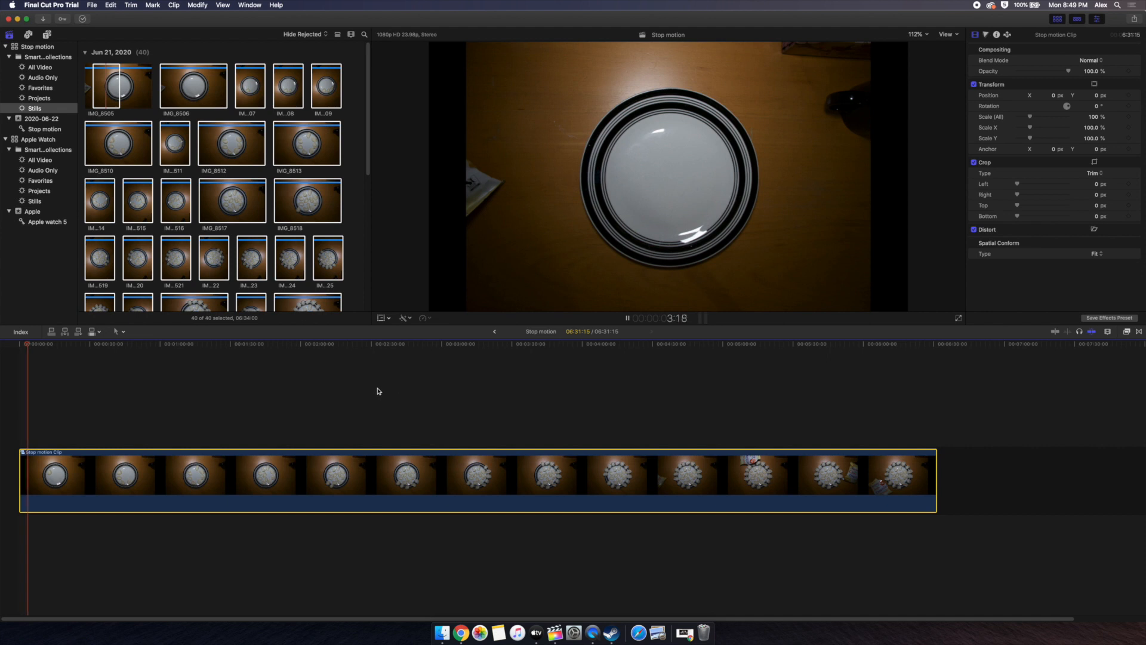
pyautogui.moveTo(28, 343)
pyautogui.mouseDown()
pyautogui.moveTo(55, 353)
pyautogui.moveTo(19, 350)
pyautogui.mouseUp()
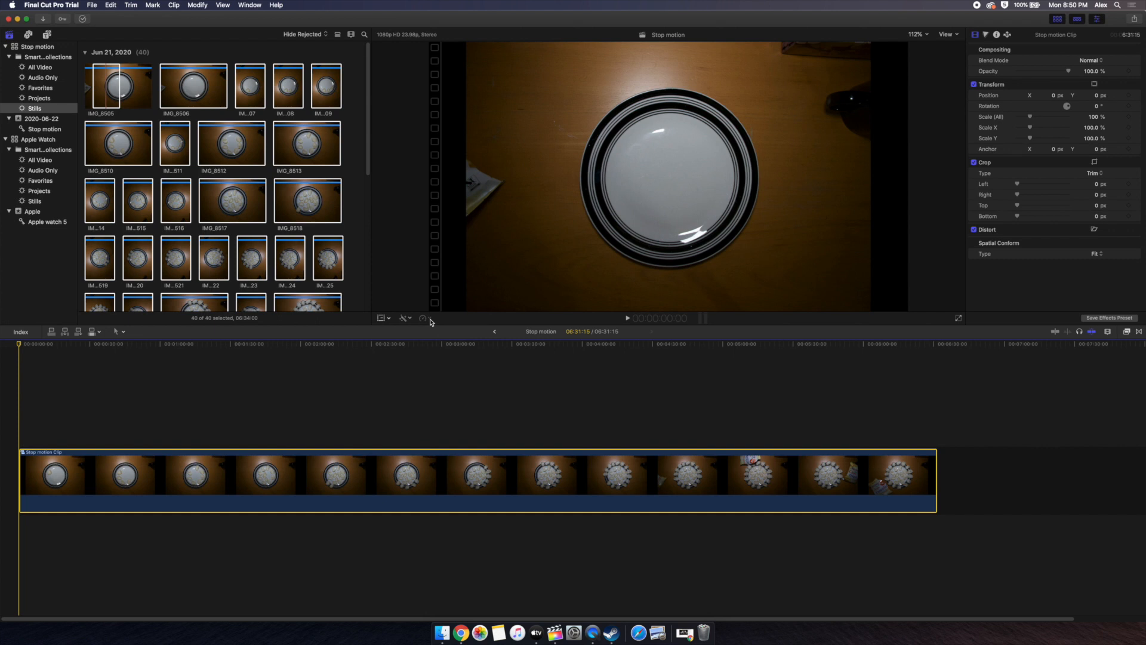
# Hide the media browser, retime the compound clip to 2000% speed, and preview the faster playback.
pyautogui.press('ctrl+super+1')
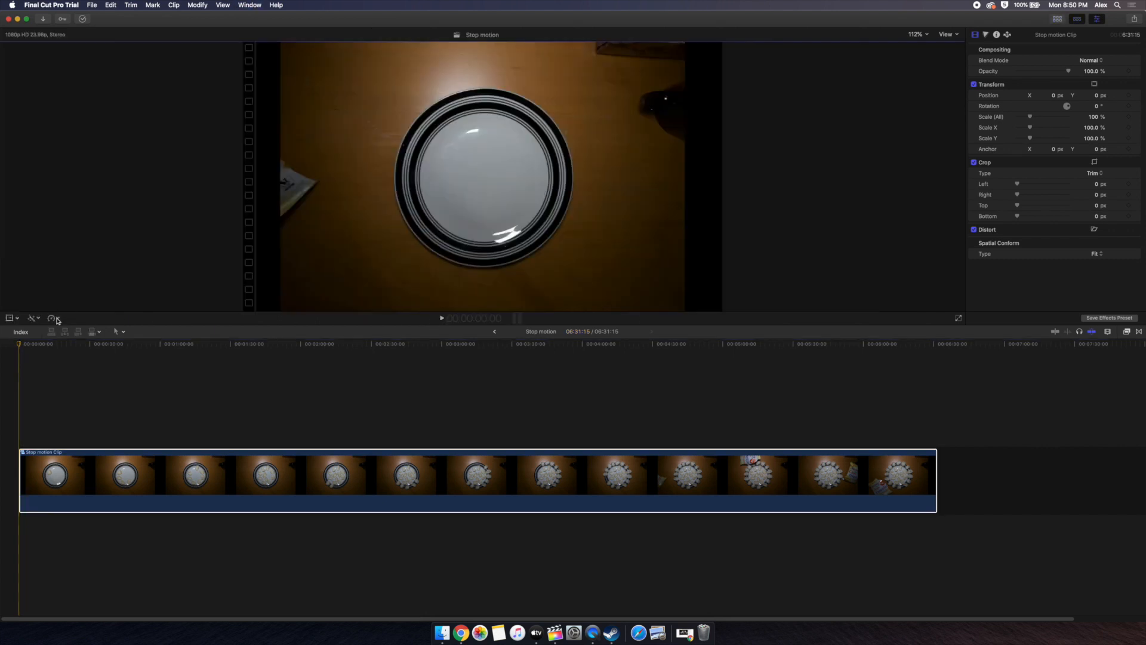
pyautogui.click(58, 321)
pyautogui.click(159, 358)
pyautogui.press('space')
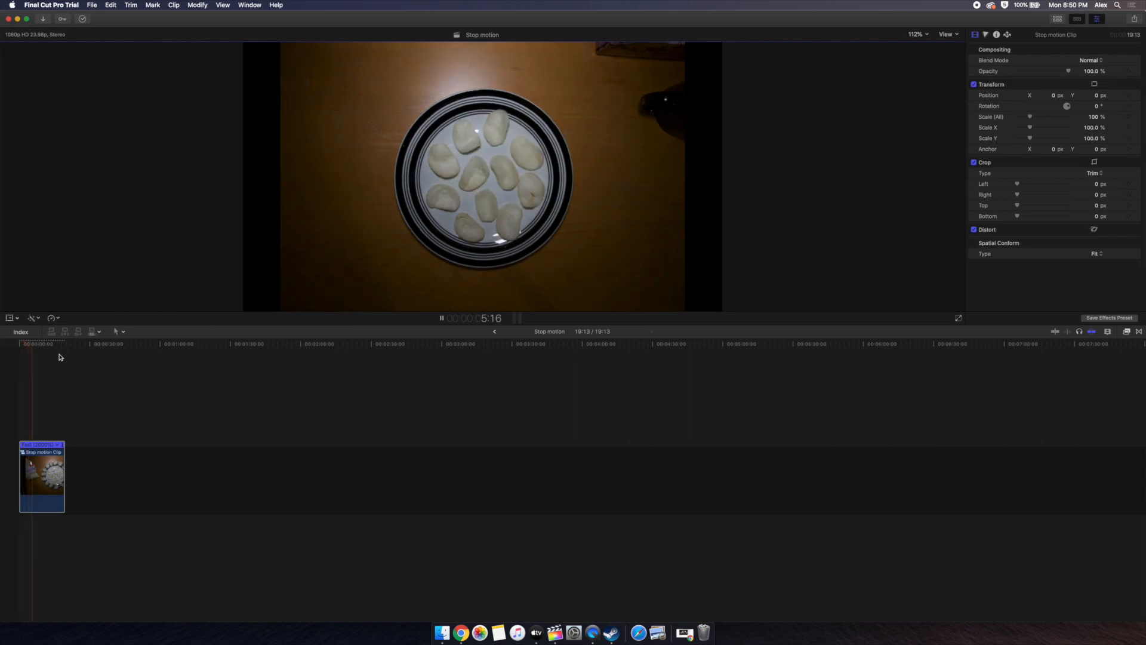
pyautogui.press('space')
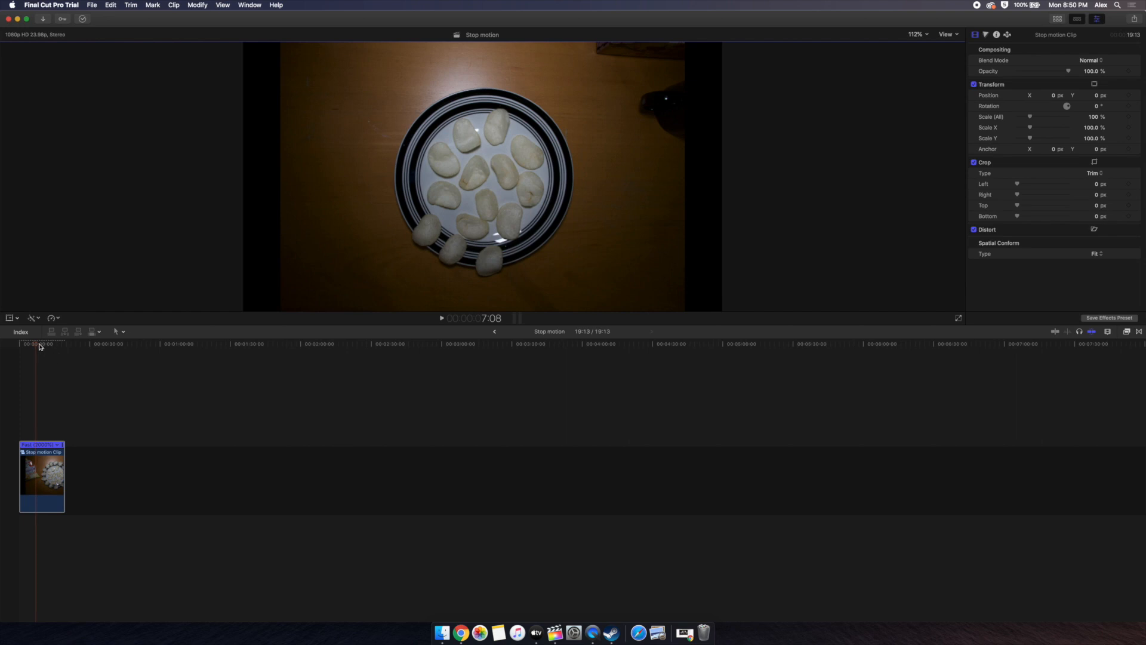
pyautogui.click(21, 345)
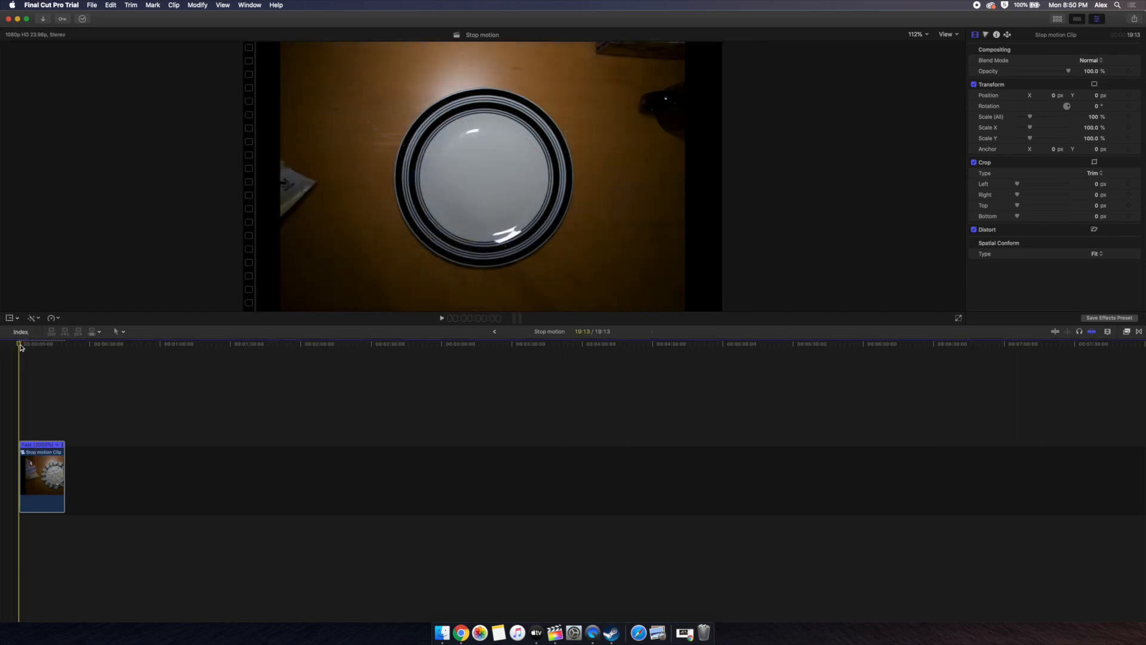
# Set the compound clip's custom forward speed rate to 5000%.
pyautogui.rightClick(50, 475)
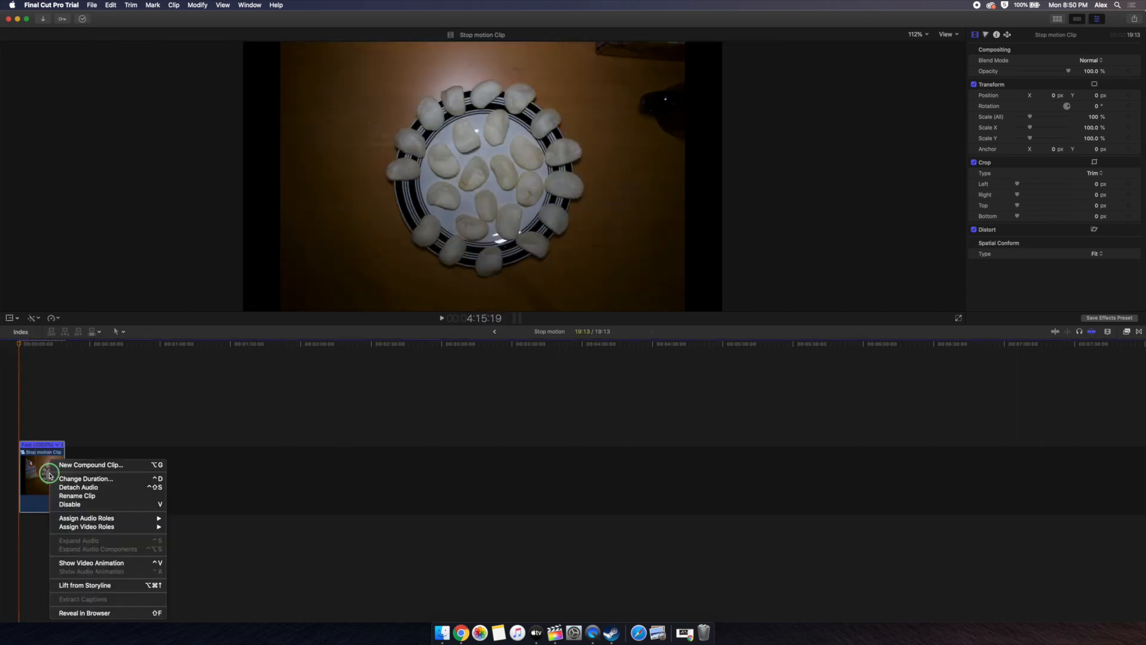
pyautogui.click(52, 318)
pyautogui.click(52, 318)
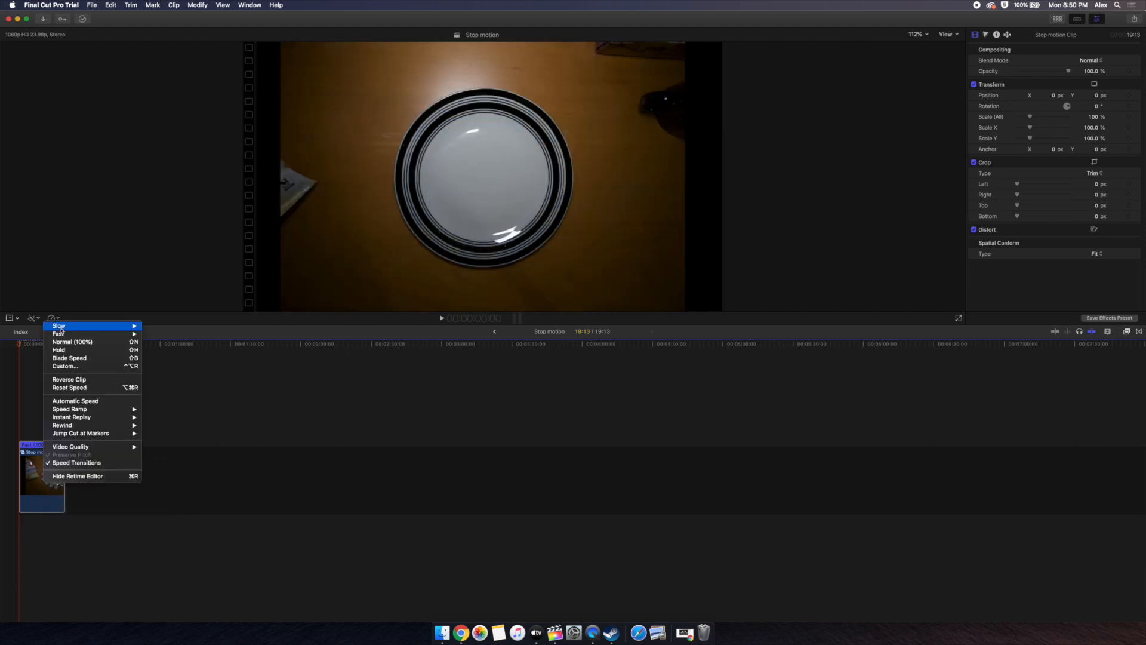
pyautogui.click(84, 366)
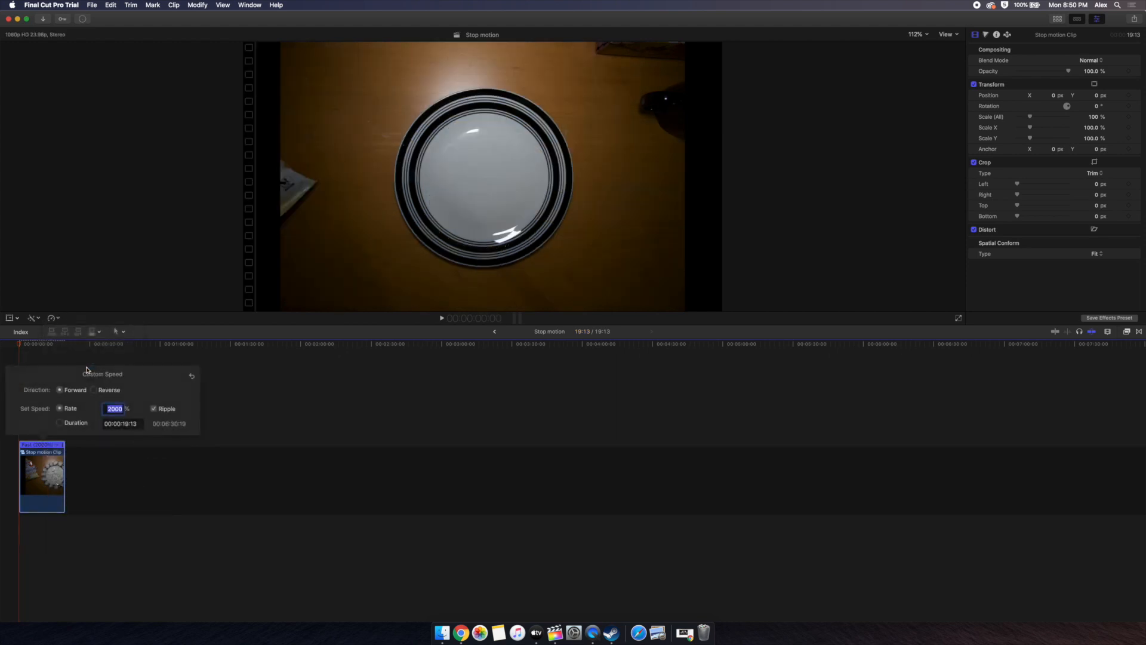
pyautogui.click(113, 409)
pyautogui.press('Return')
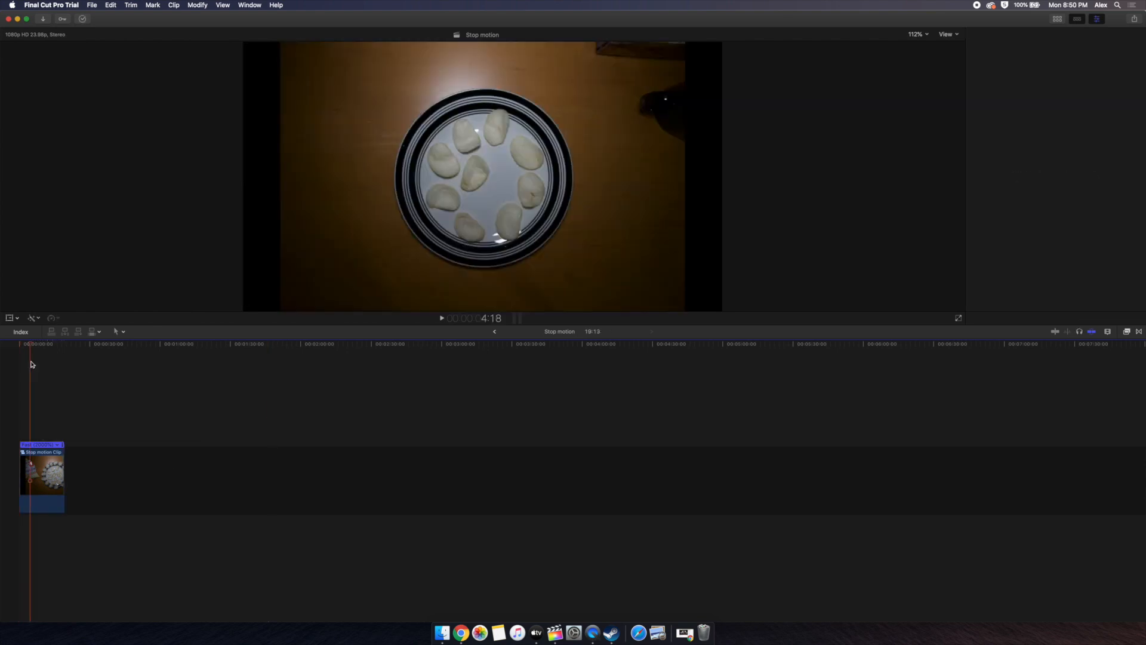
pyautogui.click(241, 388)
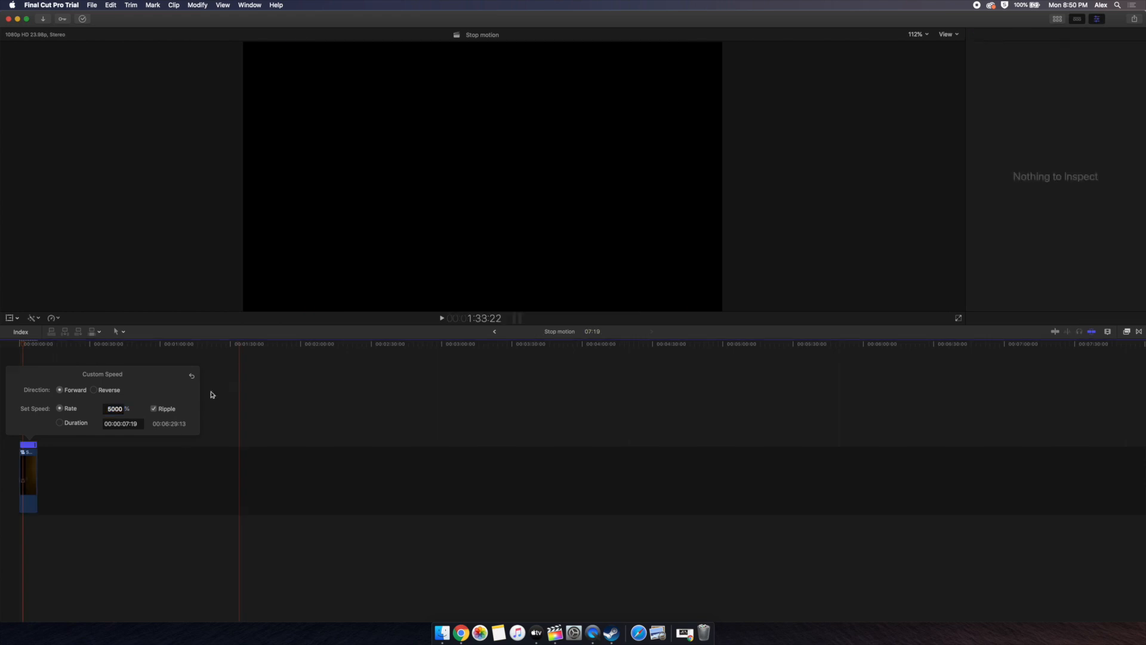
# Play the sped-up compound clip and scrub through it to check its pacing and total length.
pyautogui.press('space')
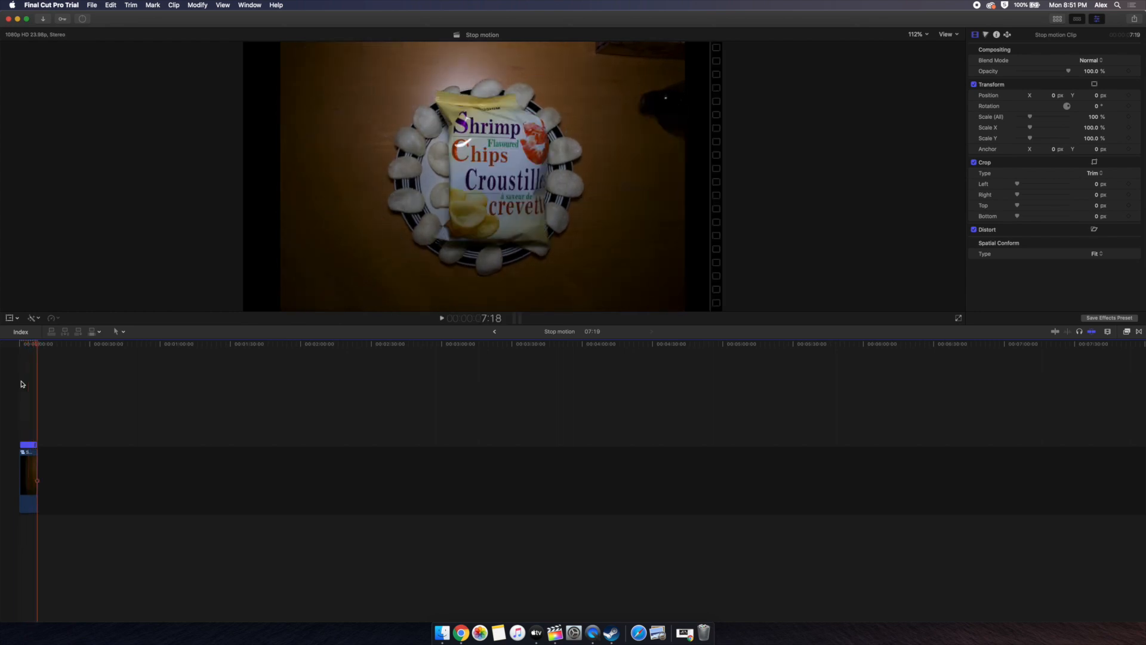
pyautogui.moveTo(35, 350); pyautogui.dragTo(19, 350)
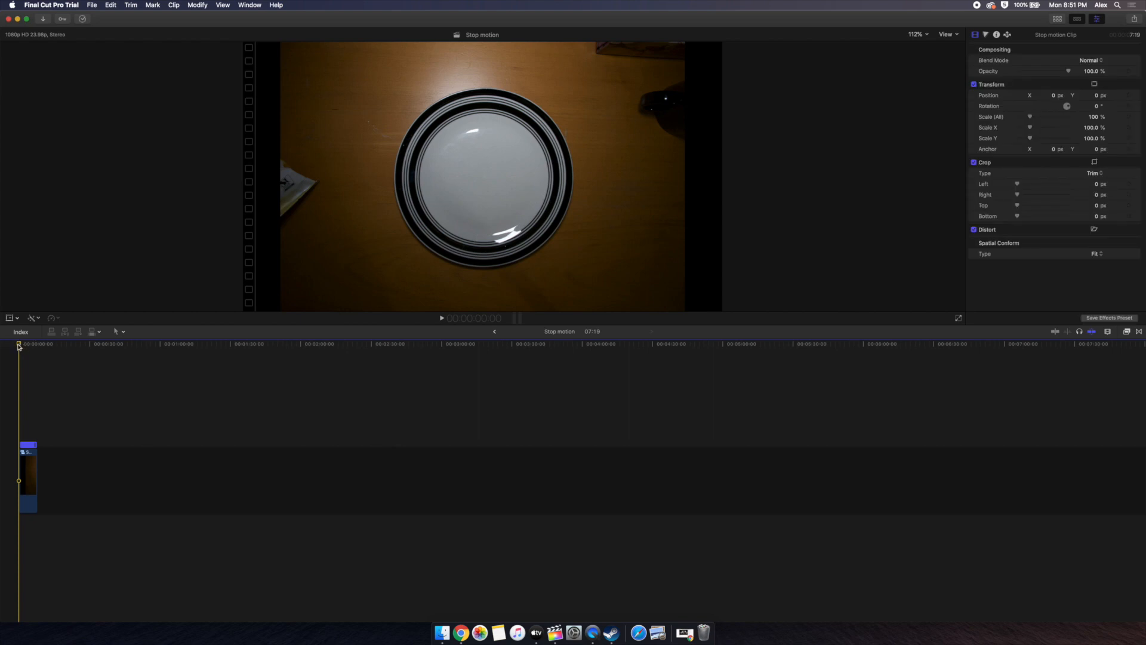
pyautogui.moveTo(19, 346); pyautogui.dragTo(32, 354)
pyautogui.click(26, 467)
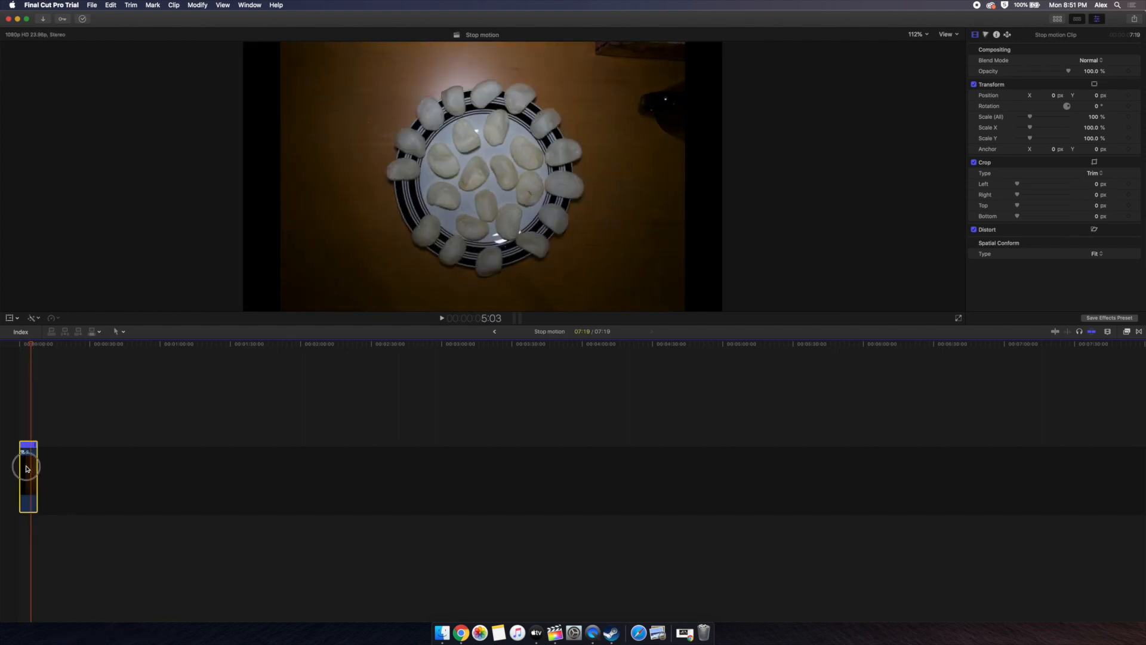
pyautogui.moveTo(31, 350)
pyautogui.mouseDown()
pyautogui.moveTo(20, 346)
pyautogui.moveTo(29, 351)
pyautogui.mouseUp()
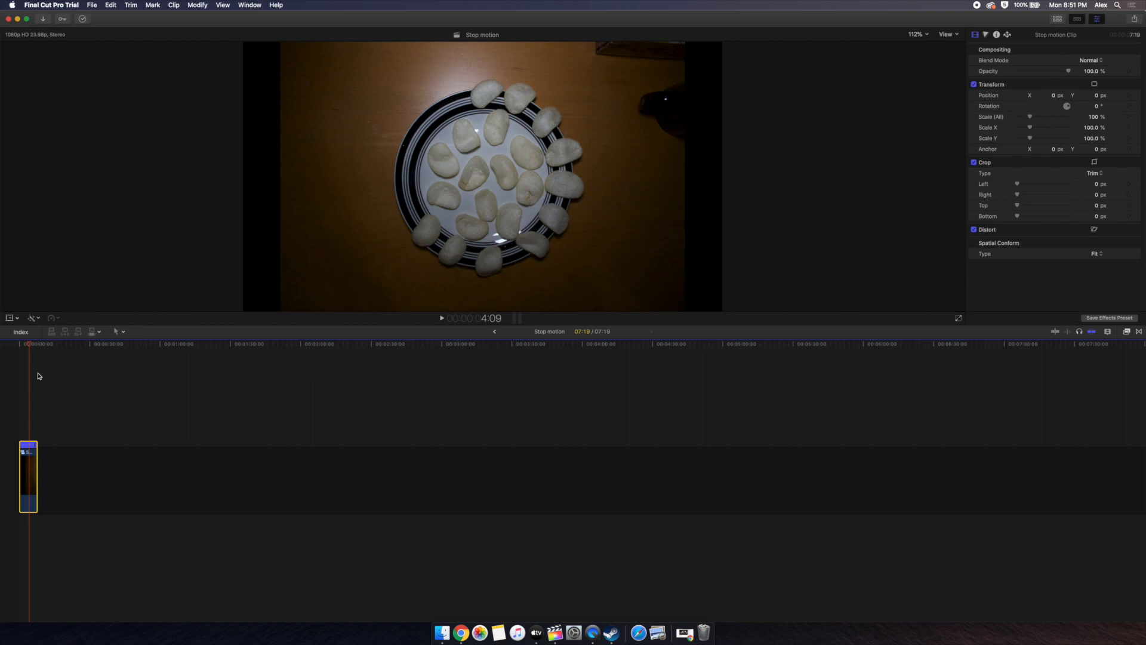
pyautogui.moveTo(32, 353); pyautogui.dragTo(37, 351)
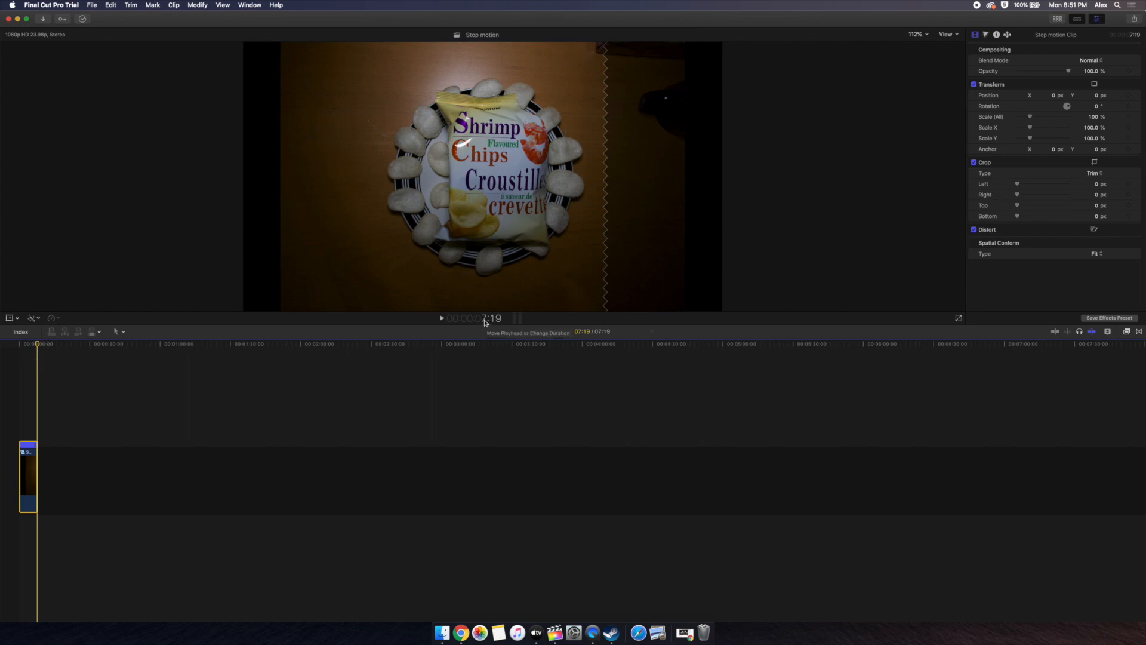
pyautogui.click(34, 351)
pyautogui.moveTo(34, 351)
pyautogui.mouseDown()
pyautogui.moveTo(45, 360)
pyautogui.moveTo(38, 352)
pyautogui.mouseUp()
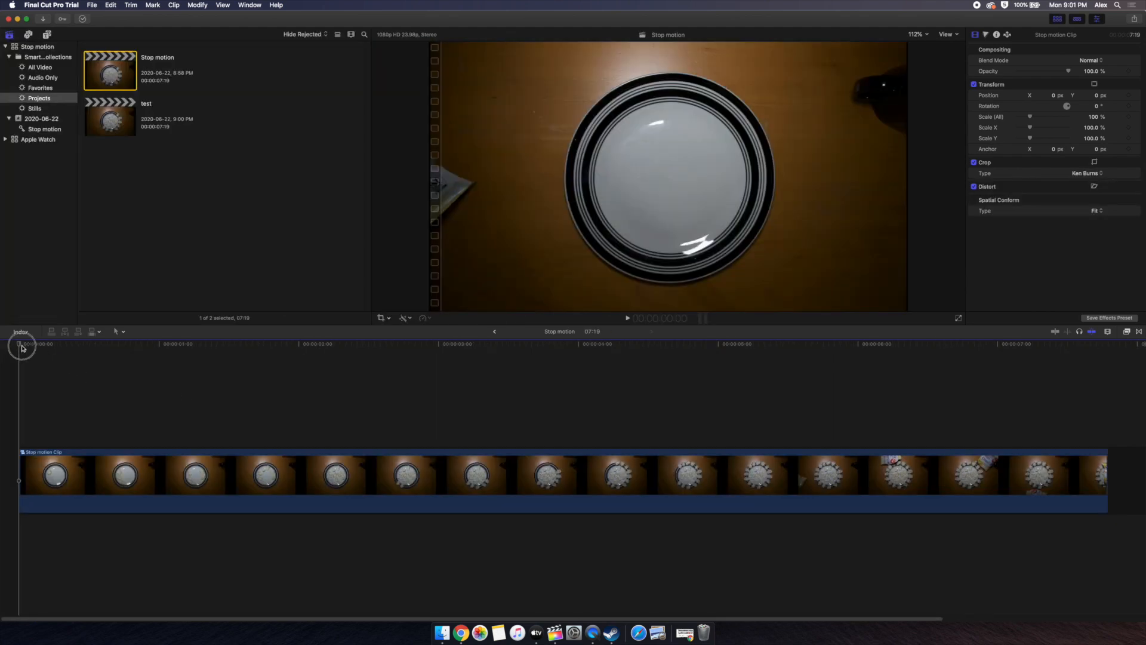
# Play the Stop motion project with its Ken Burns crop from start to end, and return to the start.
pyautogui.moveTo(20, 344)
pyautogui.mouseDown()
pyautogui.moveTo(44, 356)
pyautogui.moveTo(16, 351)
pyautogui.mouseUp()
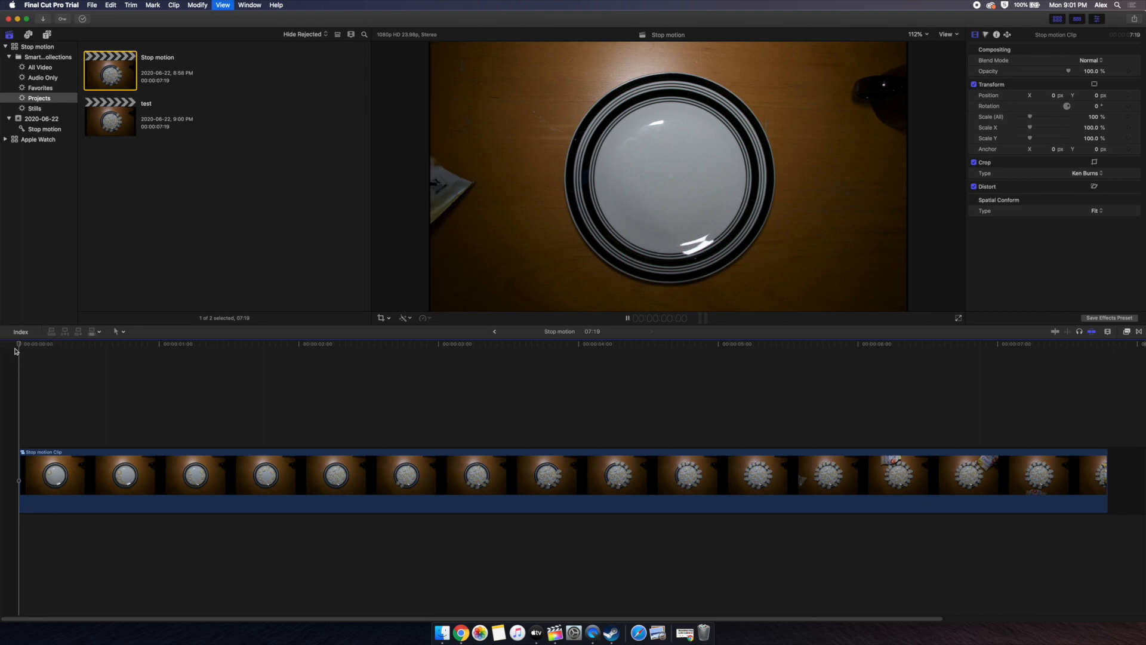
pyautogui.press('space')
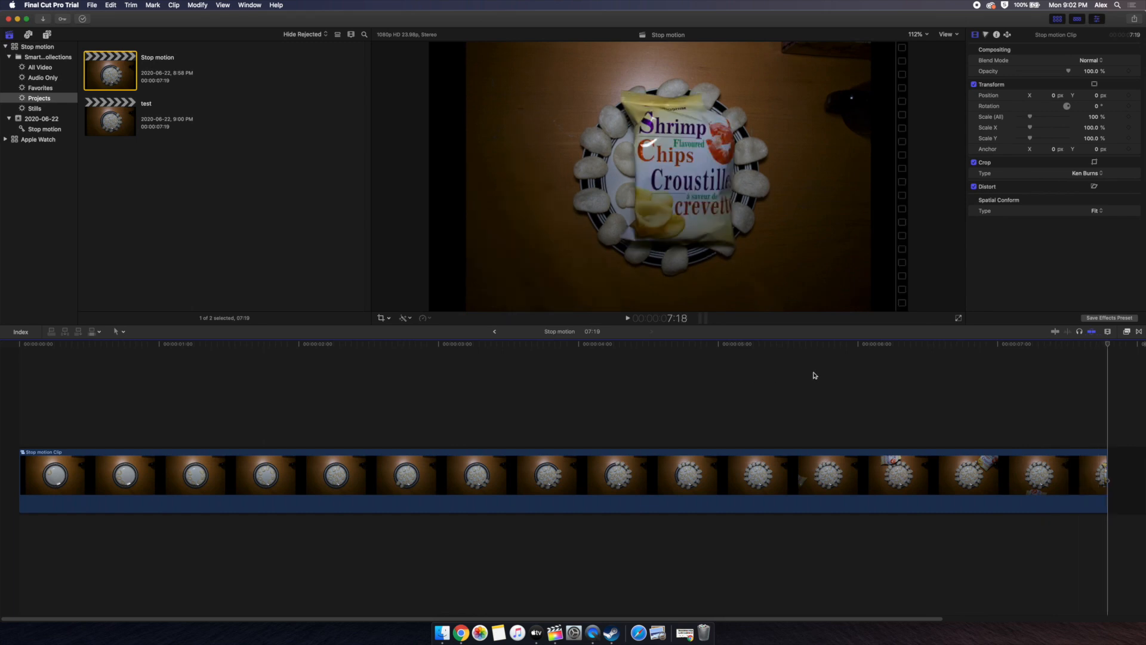
pyautogui.click(1056, 359)
pyautogui.click(2, 353)
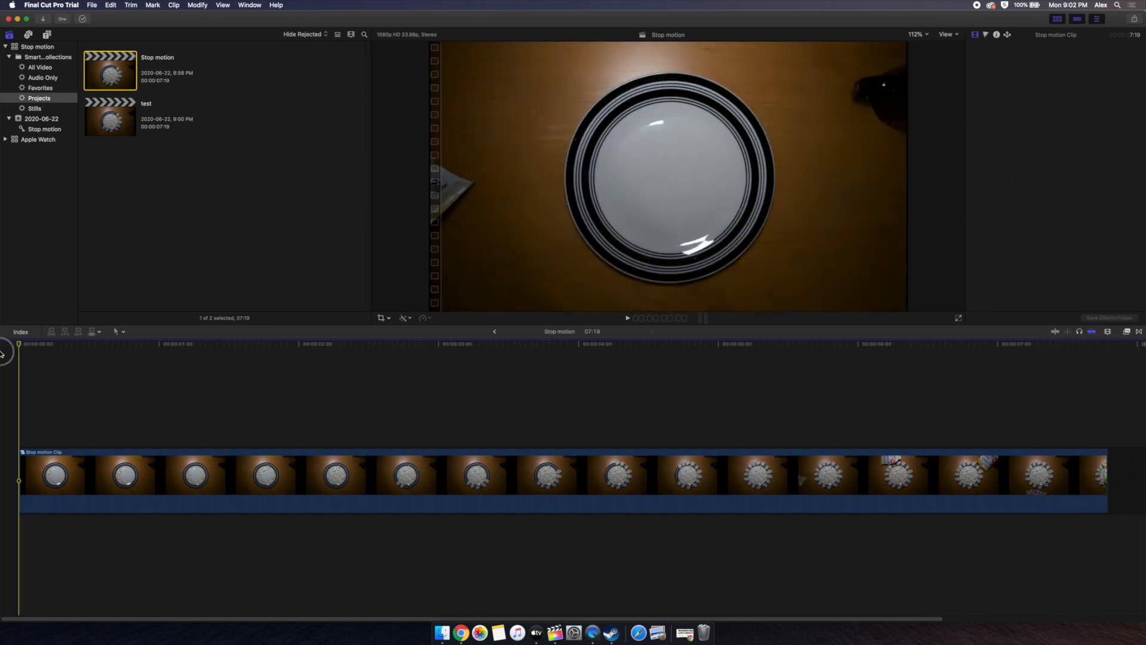
pyautogui.click(126, 499)
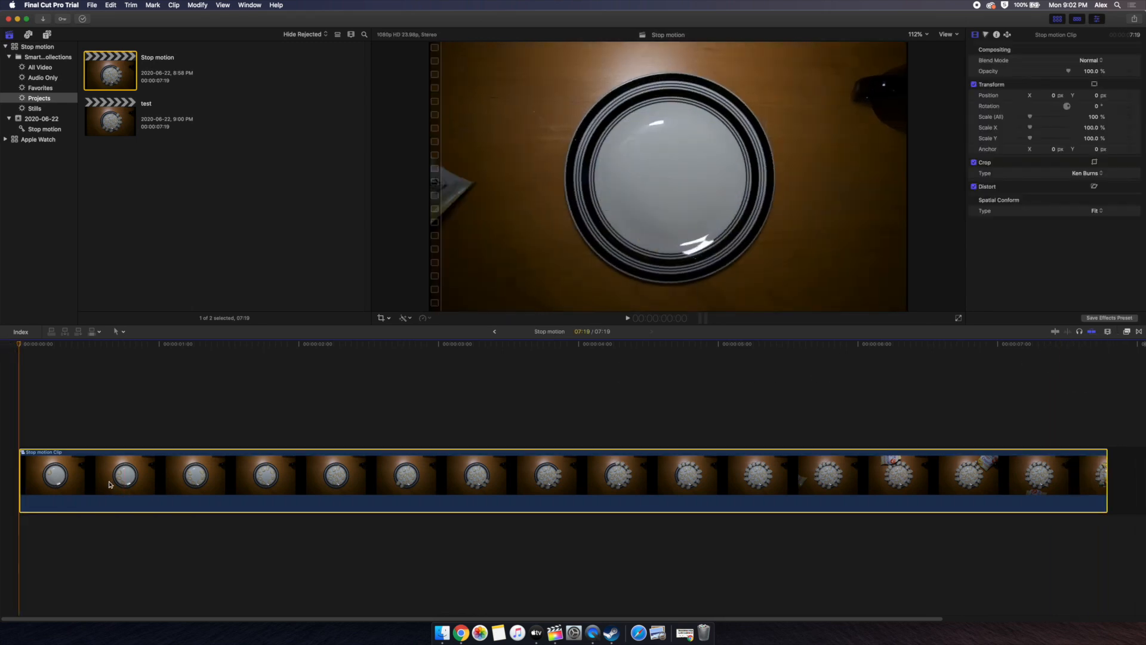
pyautogui.click(1134, 19)
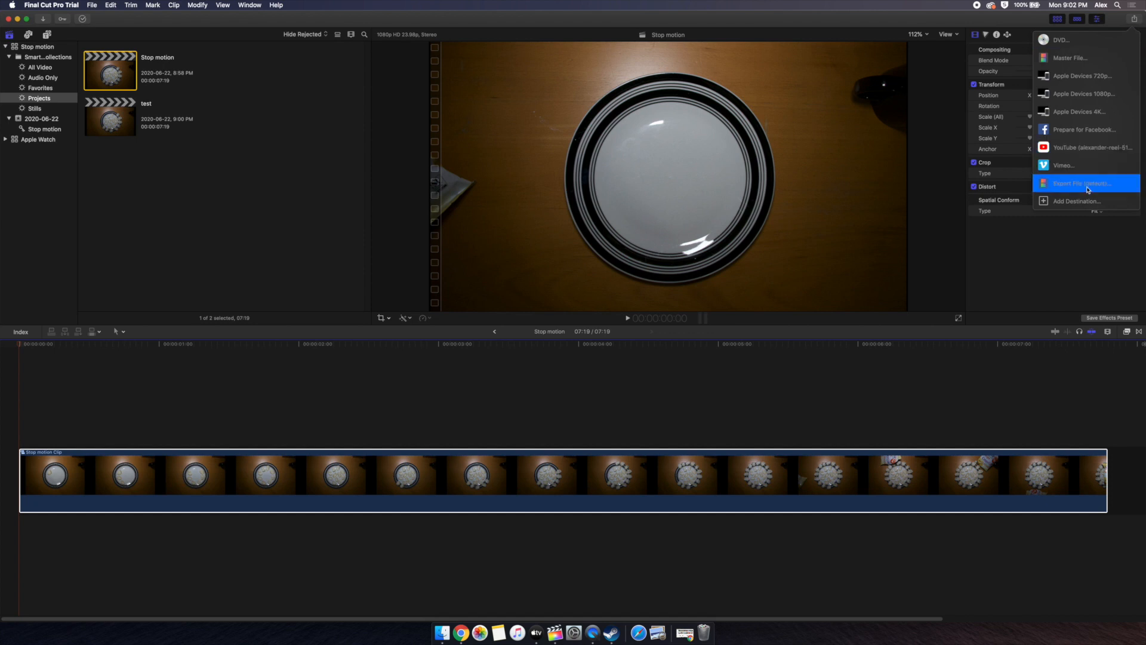
pyautogui.click(1087, 189)
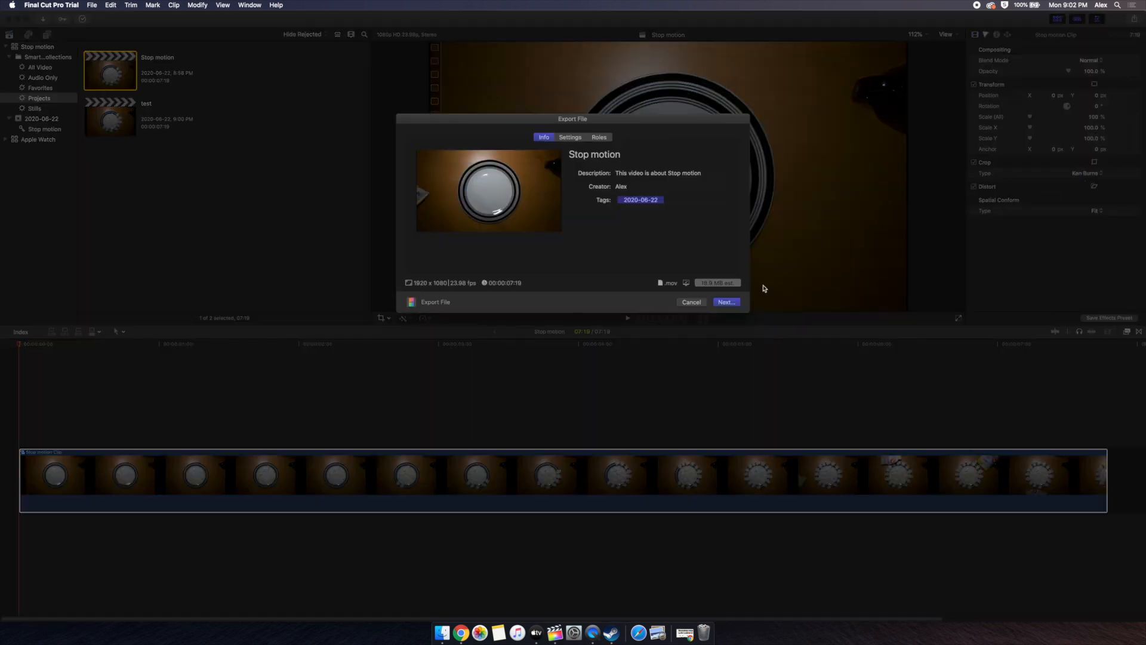
pyautogui.click(691, 302)
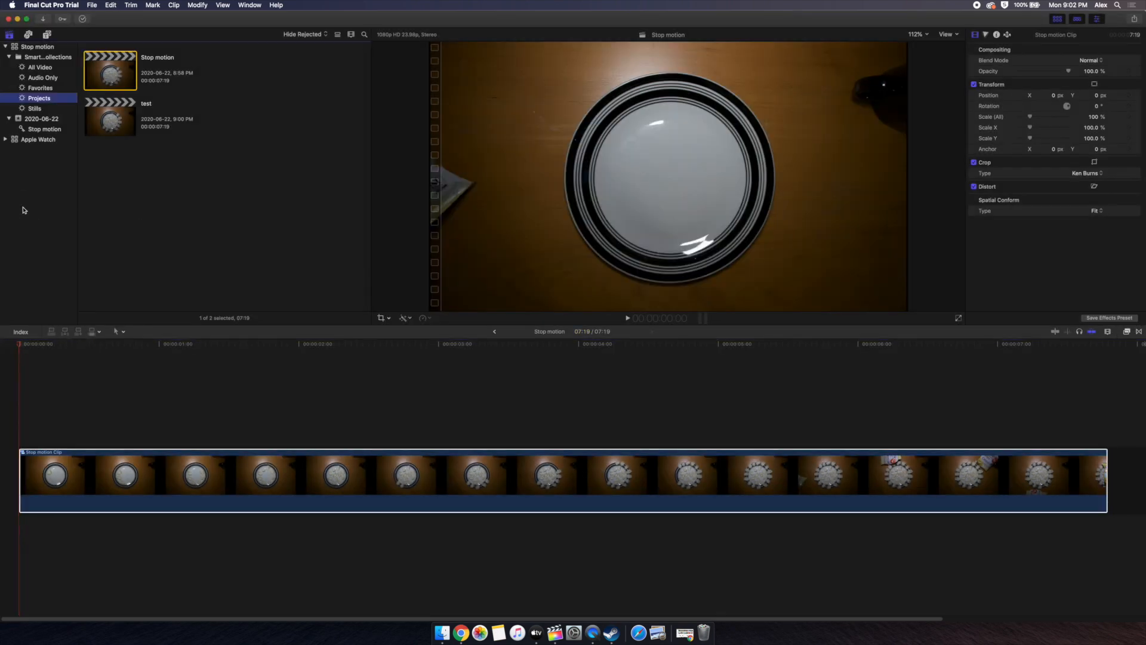
# Show the library's Projects smart collection and open the test project in the timeline.
pyautogui.click(40, 88)
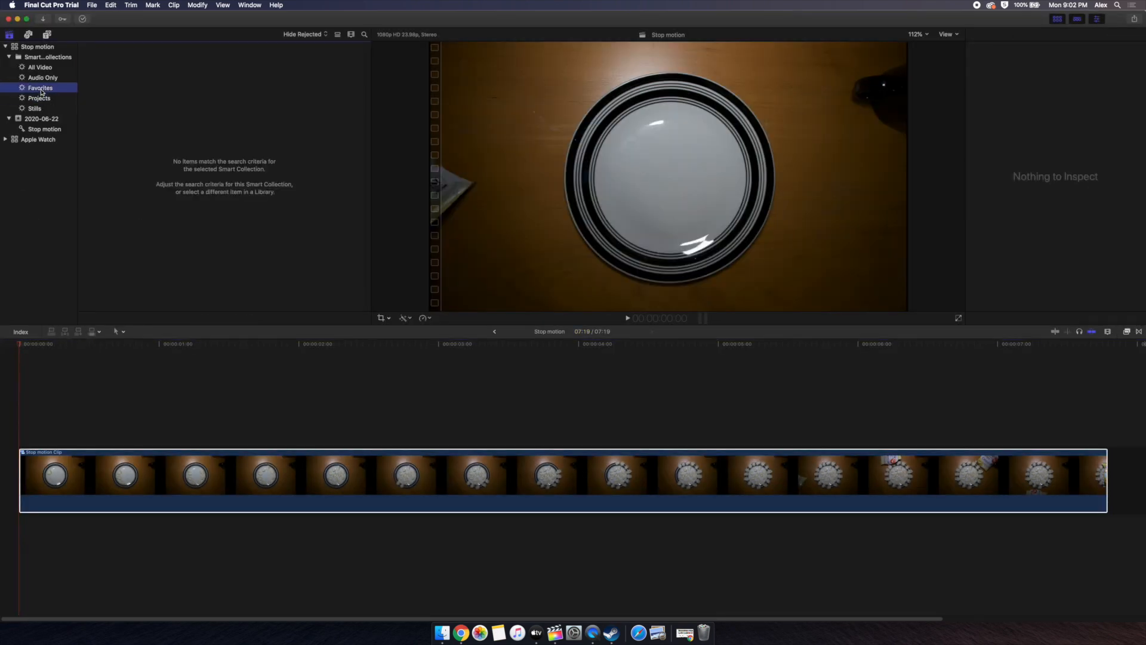
pyautogui.click(40, 98)
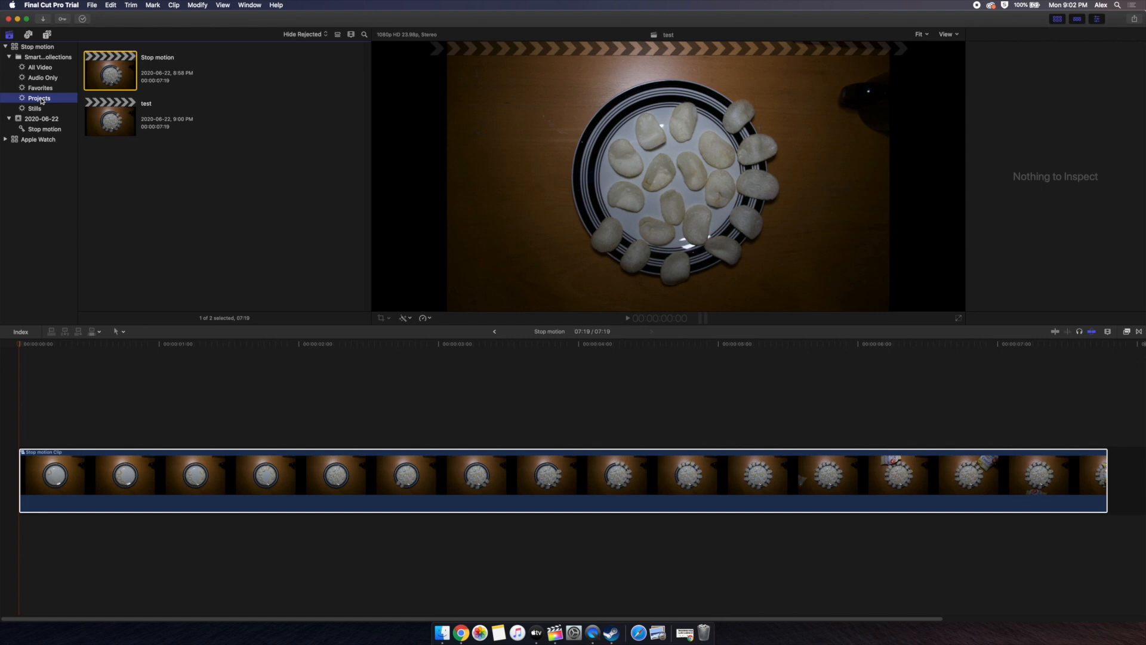
pyautogui.click(110, 122)
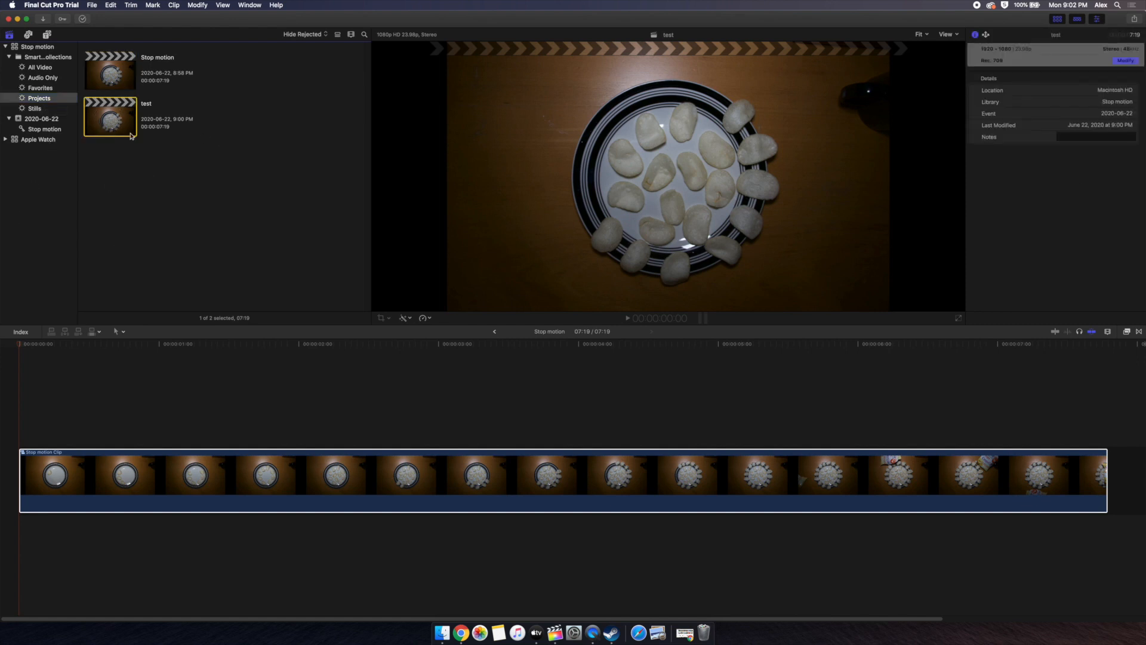
pyautogui.doubleClick(131, 136)
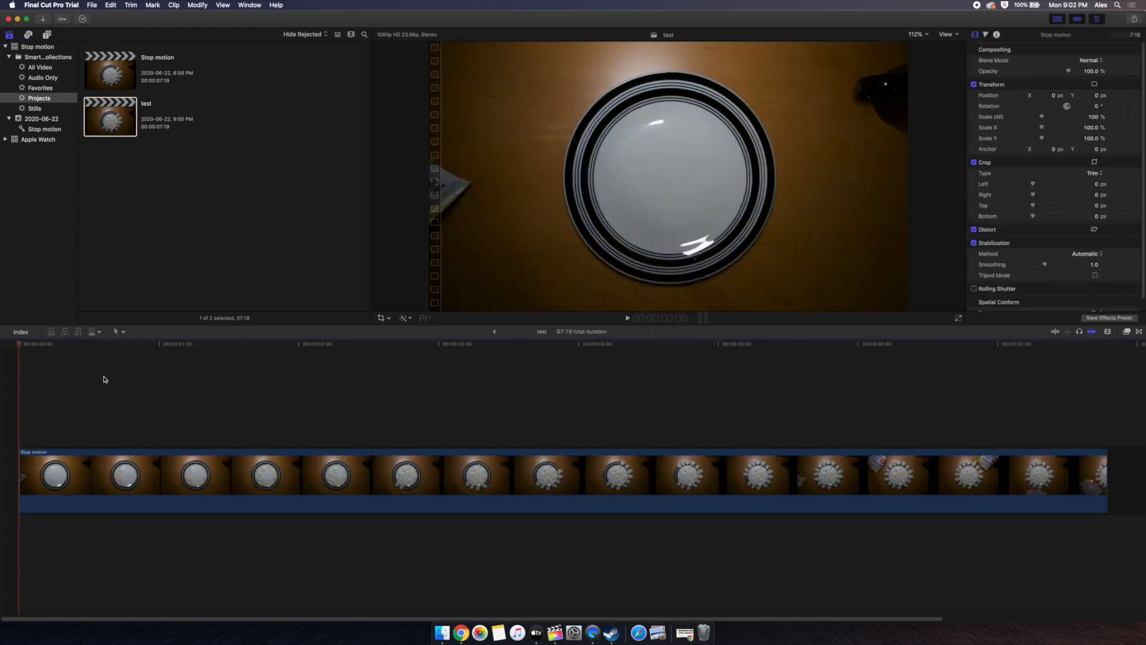
# Look in the Documents folder for Stop motion.mov in the media import window, and close the window without importing anything.
pyautogui.press('super+i')
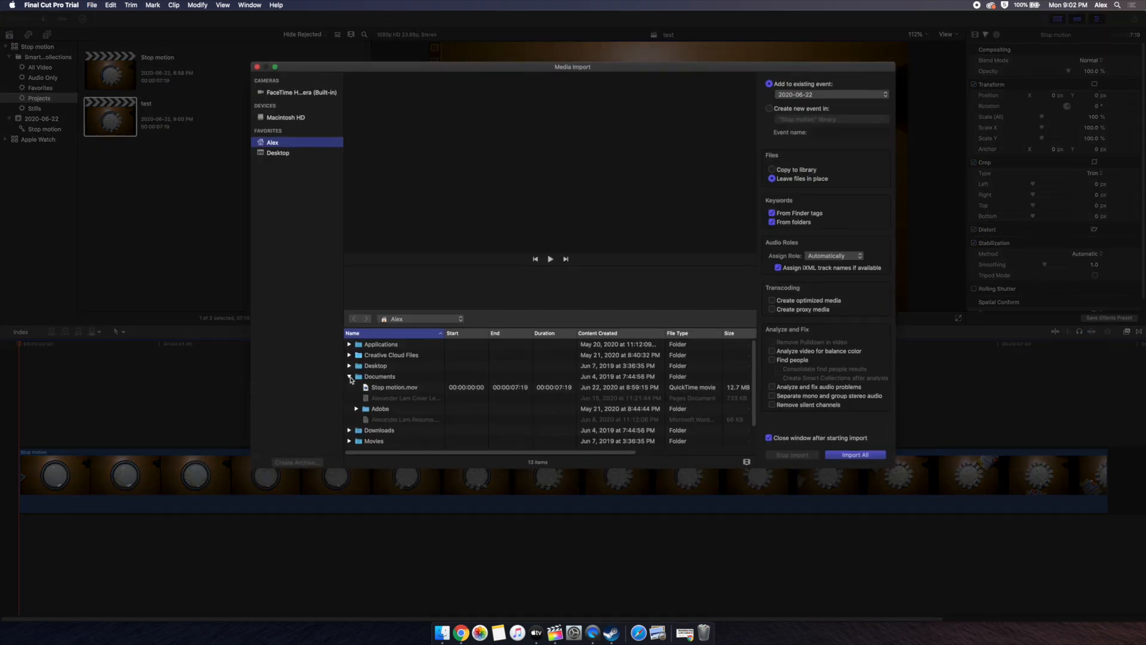
pyautogui.click(350, 376)
pyautogui.click(351, 378)
pyautogui.click(257, 67)
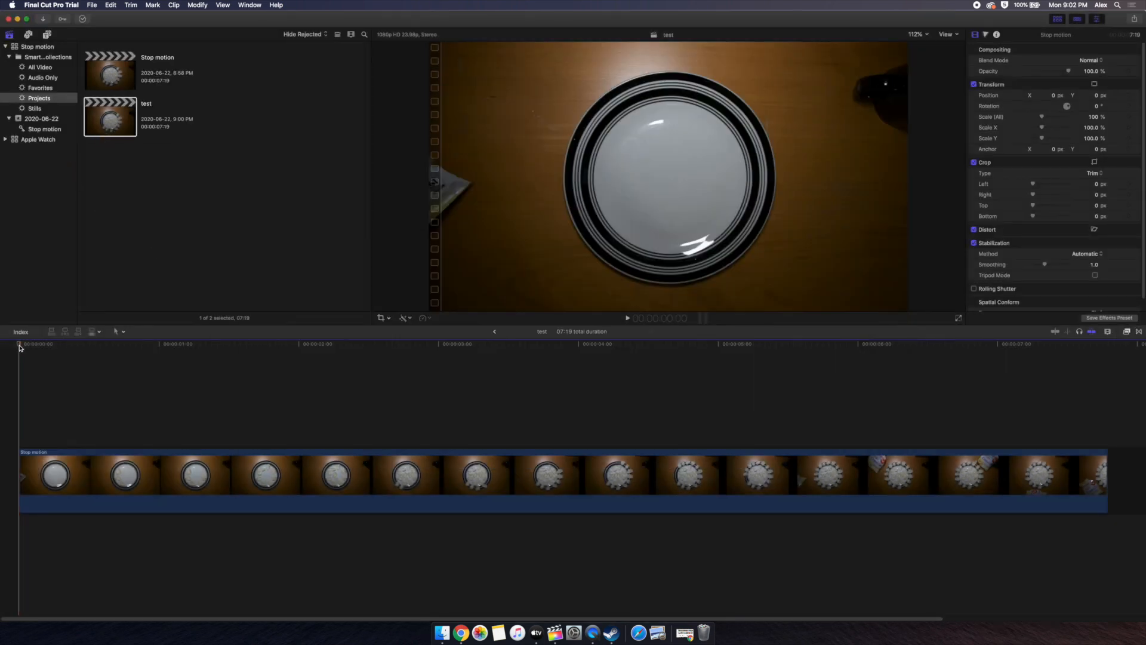
# Open the Stop motion project, select its compound clip, and play part of it from near the start.
pyautogui.click(118, 75)
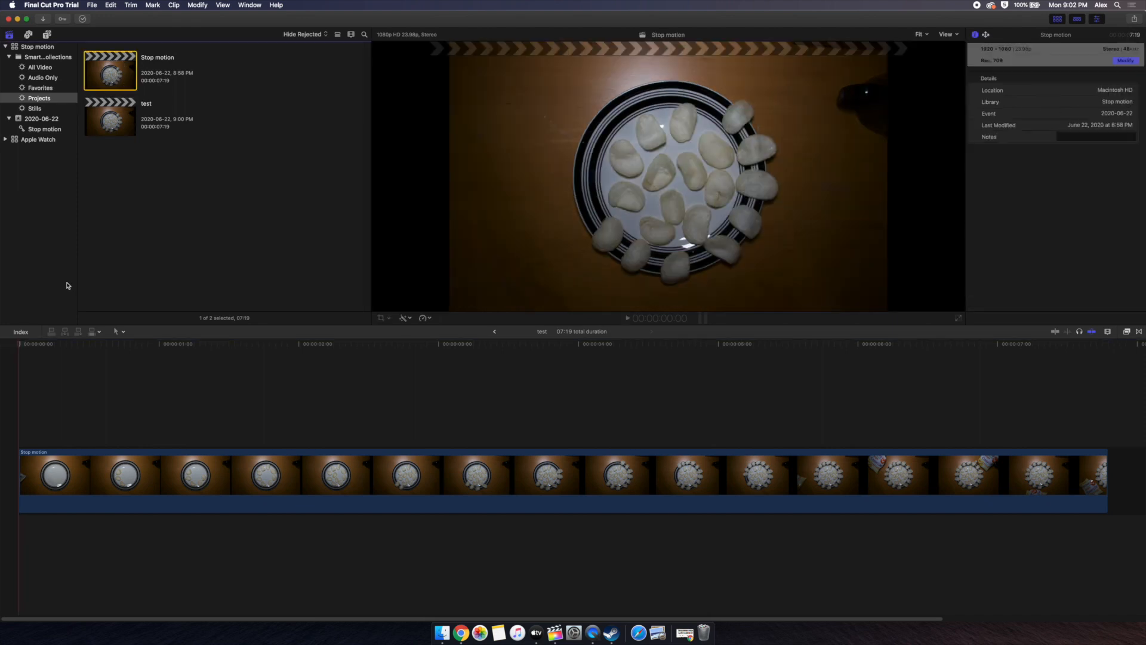
pyautogui.doubleClick(108, 81)
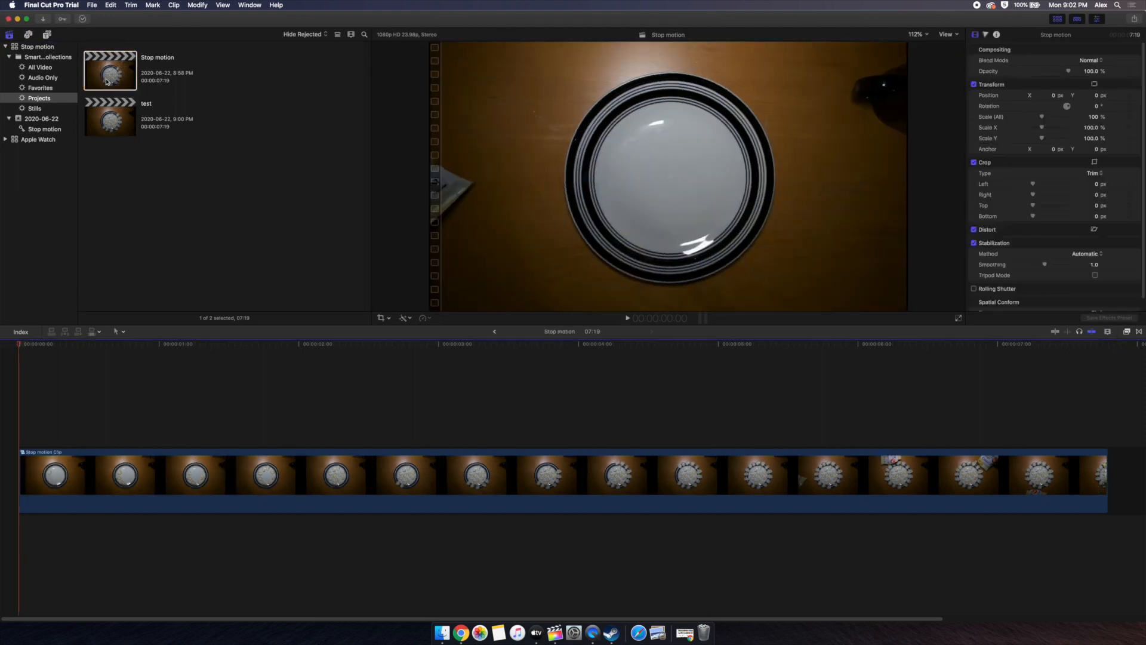
pyautogui.click(29, 344)
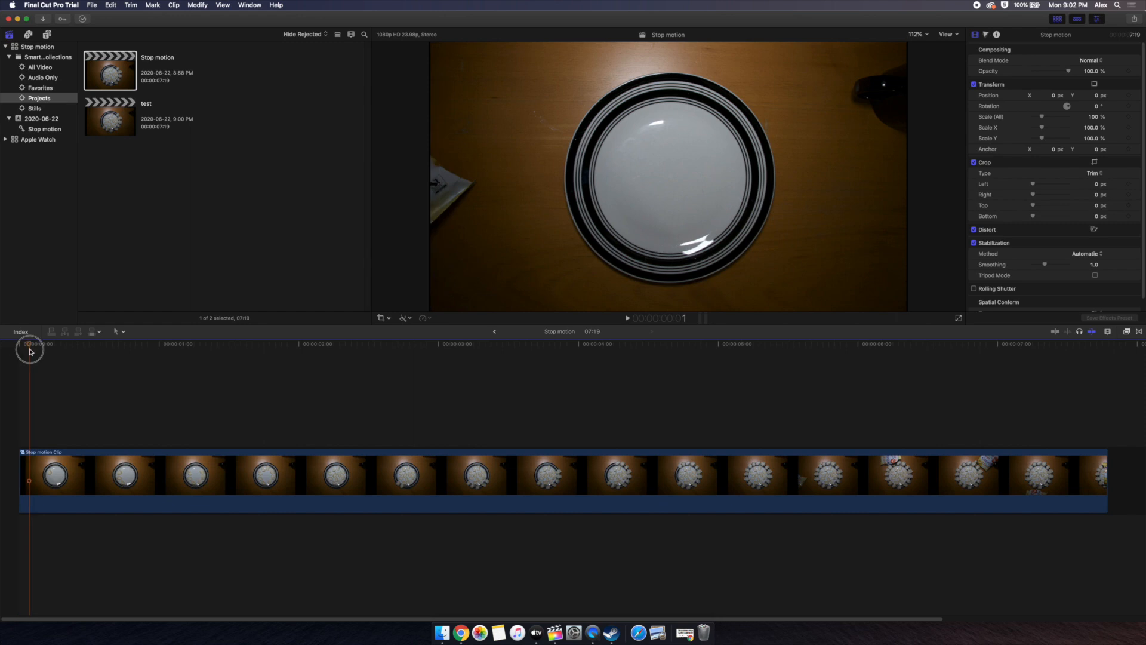
pyautogui.click(198, 483)
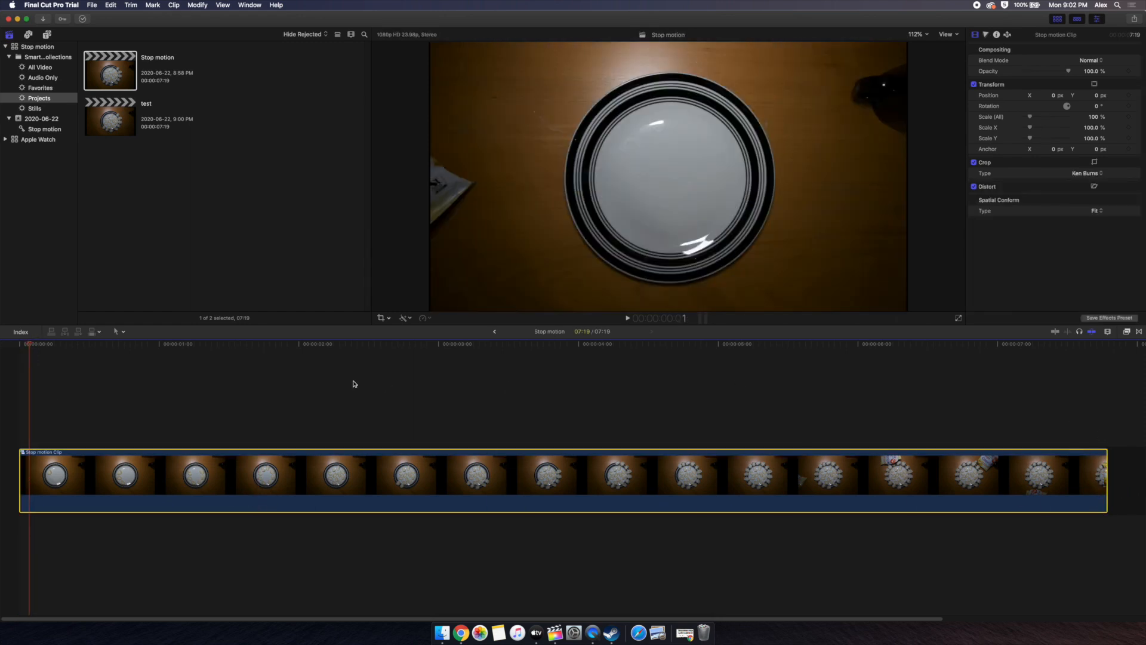
pyautogui.press('space')
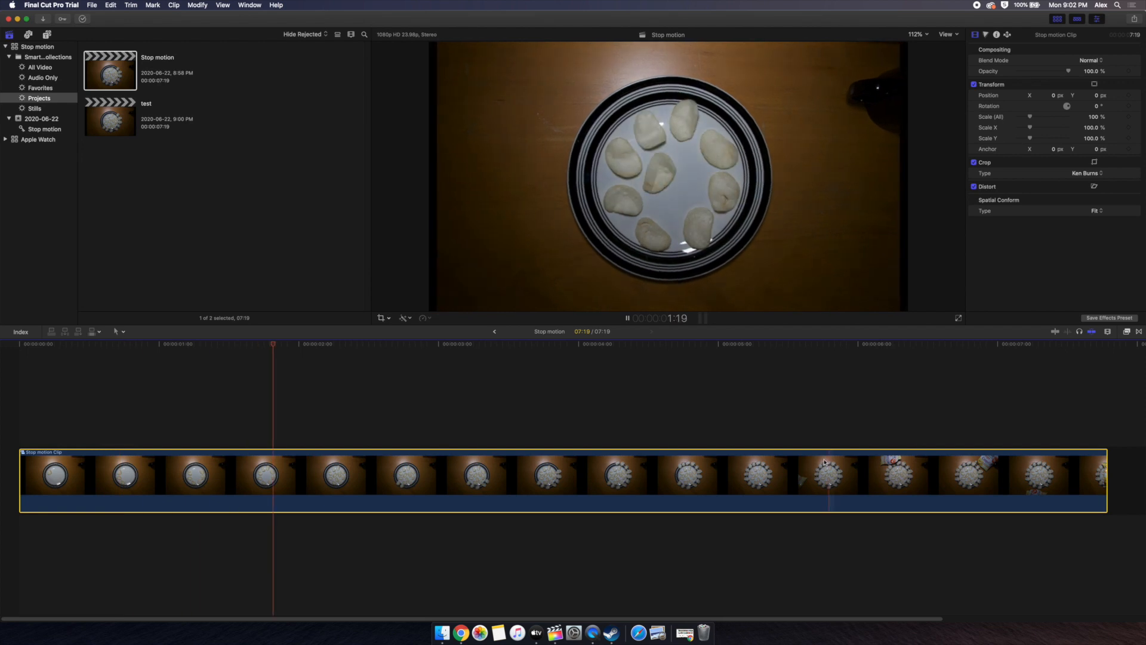
pyautogui.press('space')
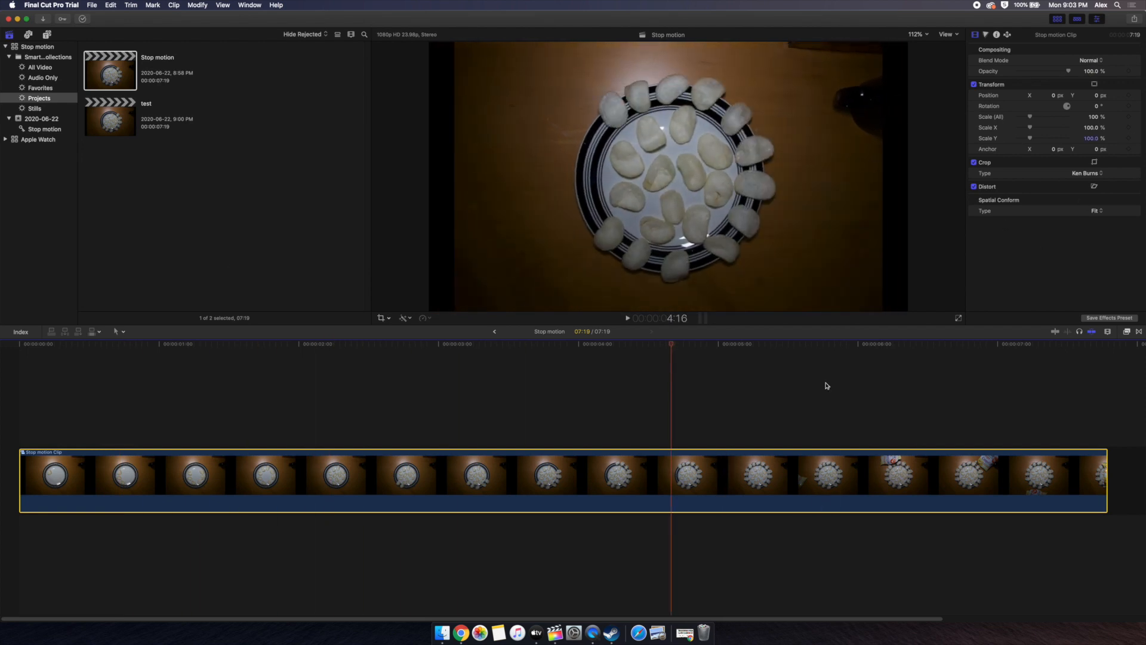
# Reopen the test project and select its Stop motion clip in the timeline.
pyautogui.click(103, 126)
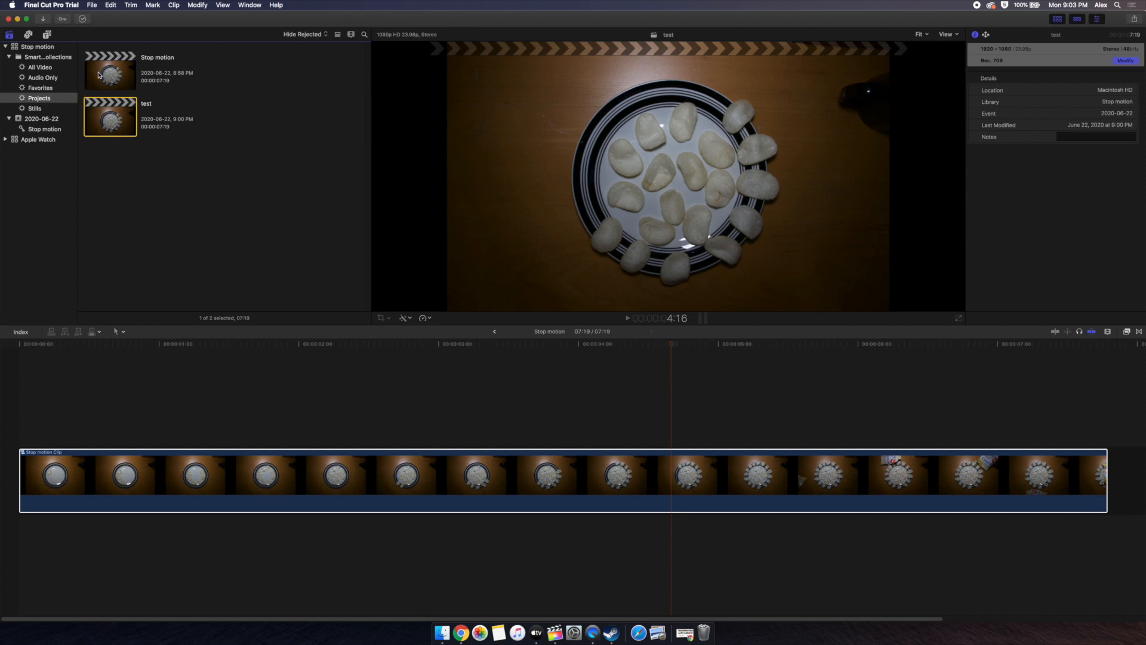
pyautogui.doubleClick(110, 112)
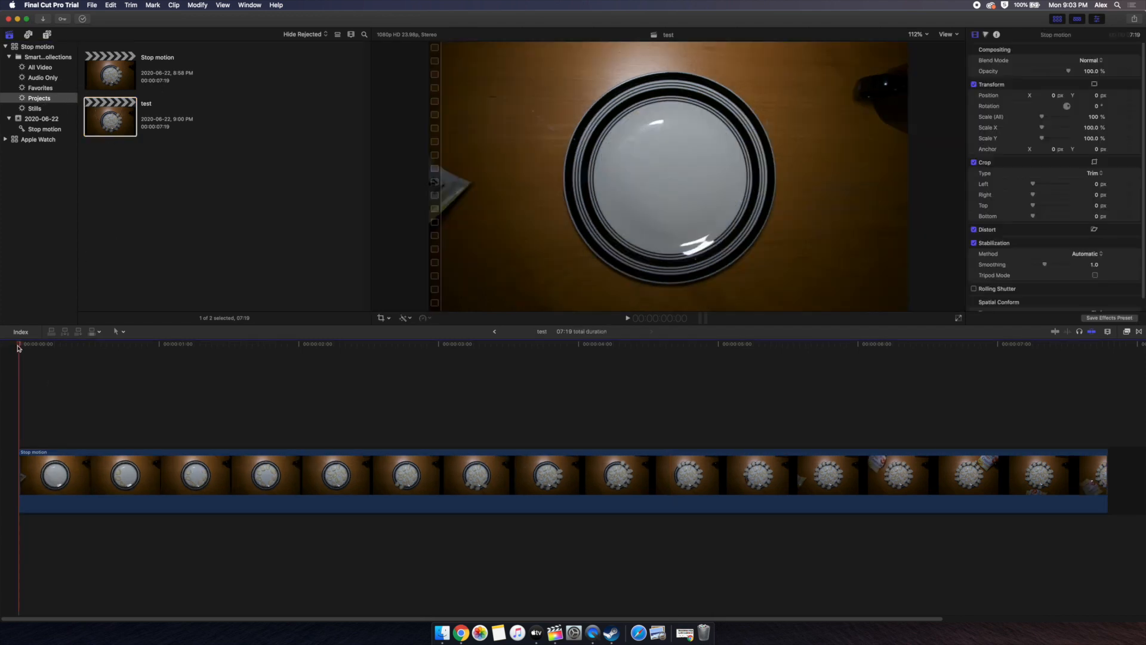
pyautogui.click(55, 459)
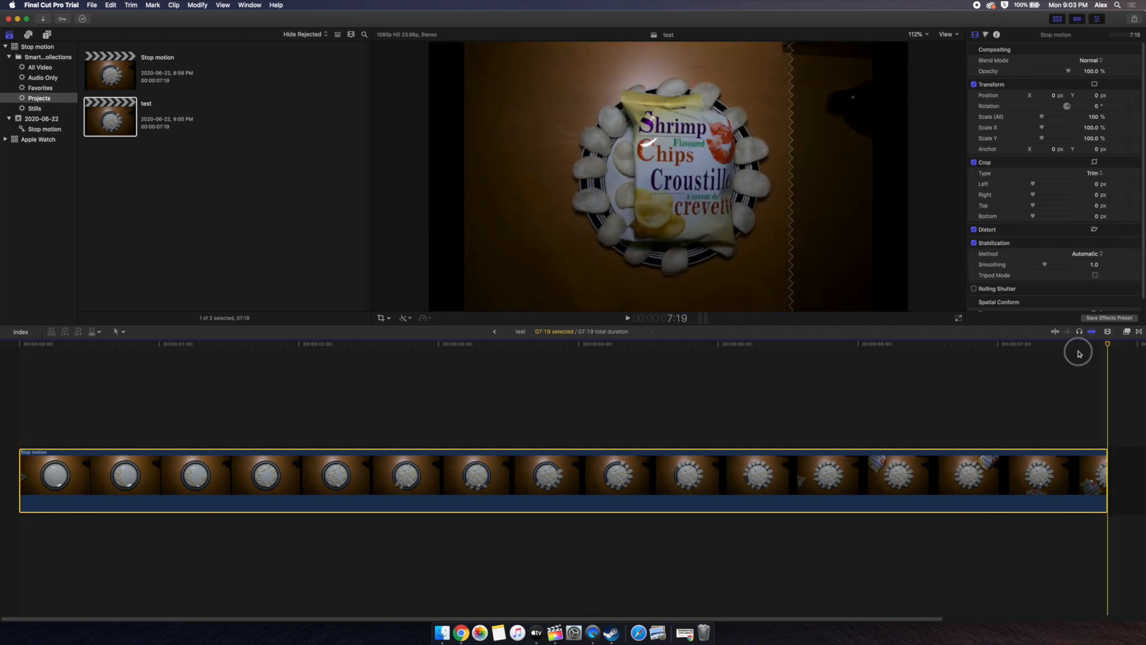
# Show the on-screen crop controls for the clip and play the test project from the start.
pyautogui.click(381, 318)
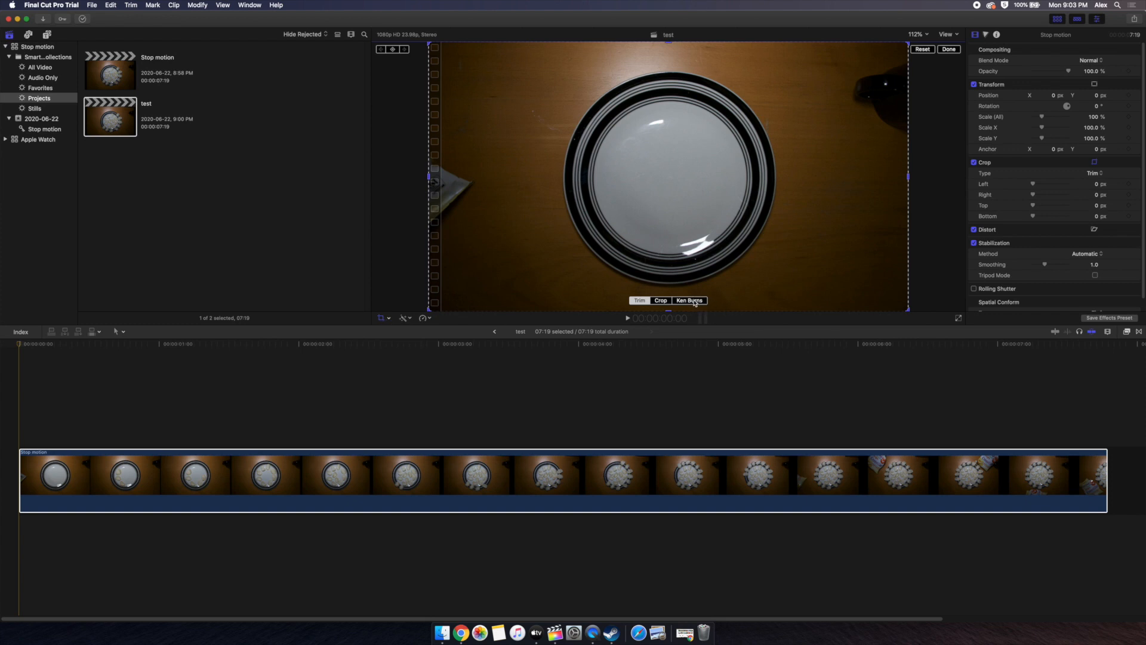
pyautogui.moveTo(23, 347); pyautogui.dragTo(0, 362)
pyautogui.press('space')
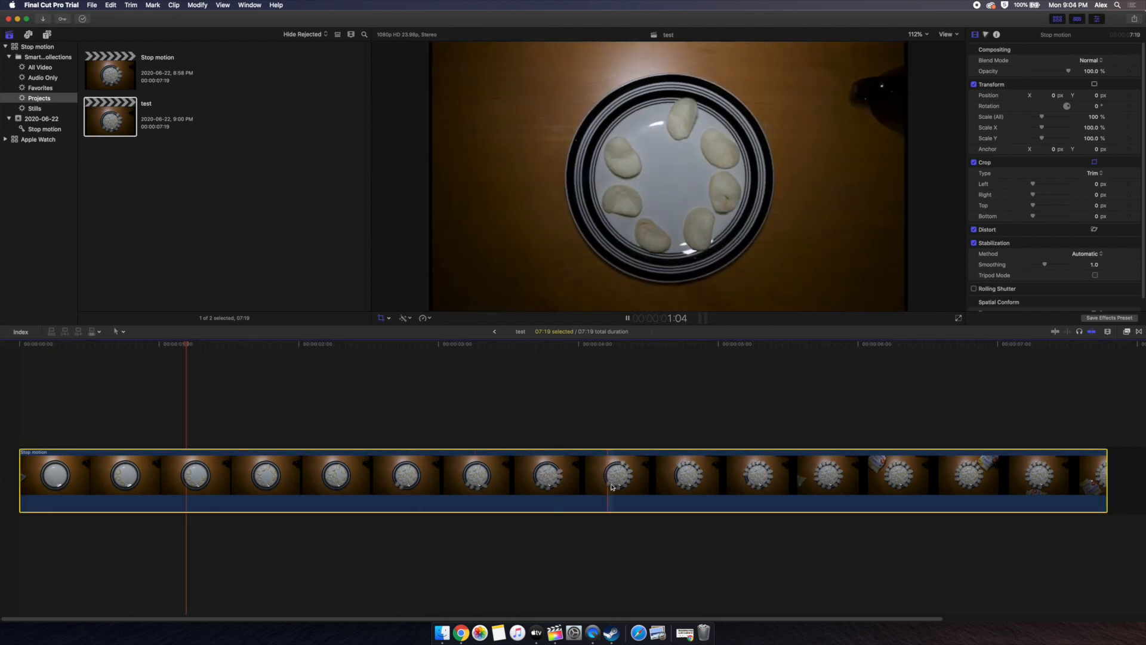
# Export the test project as a .mov movie file to the Documents folder.
pyautogui.click(1133, 19)
pyautogui.click(1087, 185)
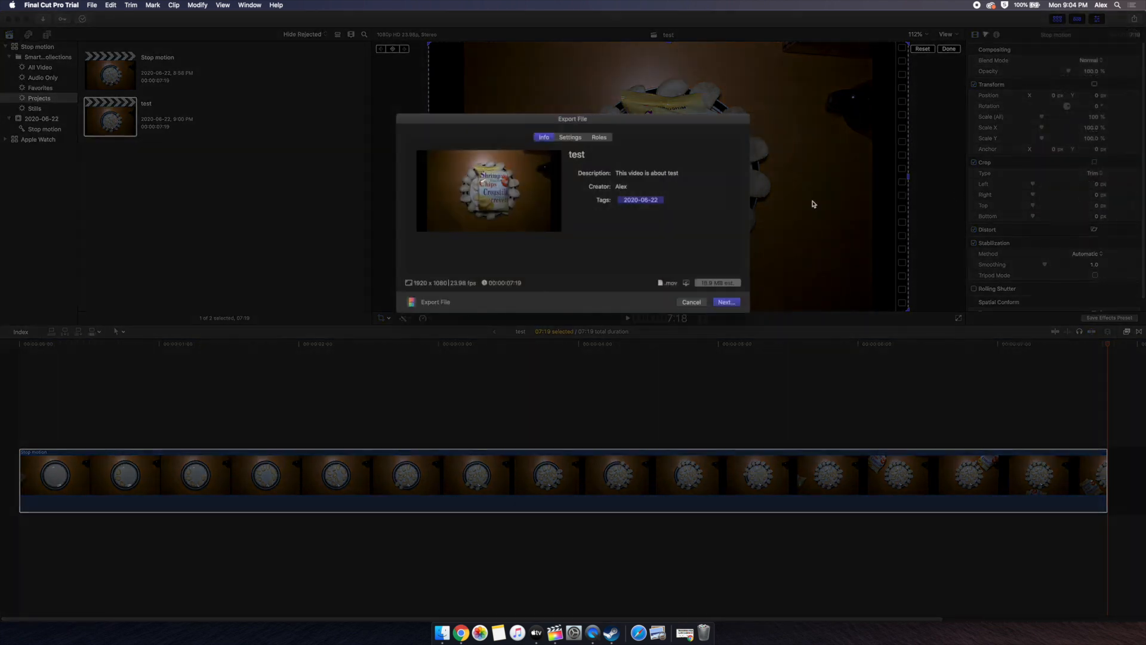
pyautogui.click(725, 302)
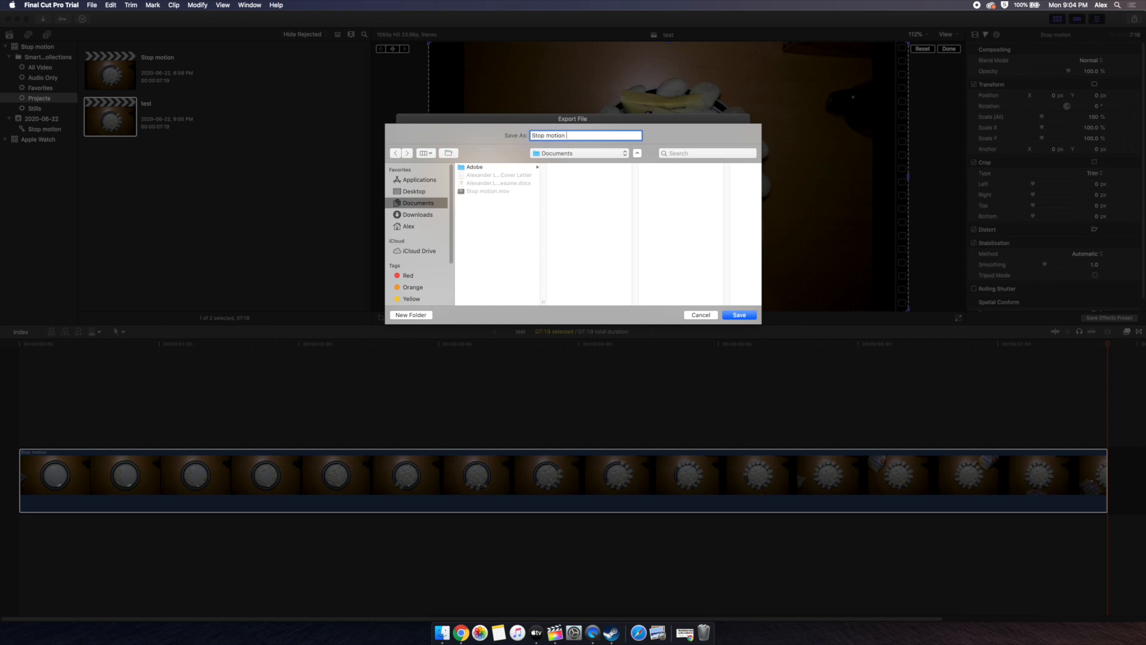
pyautogui.press('Return')
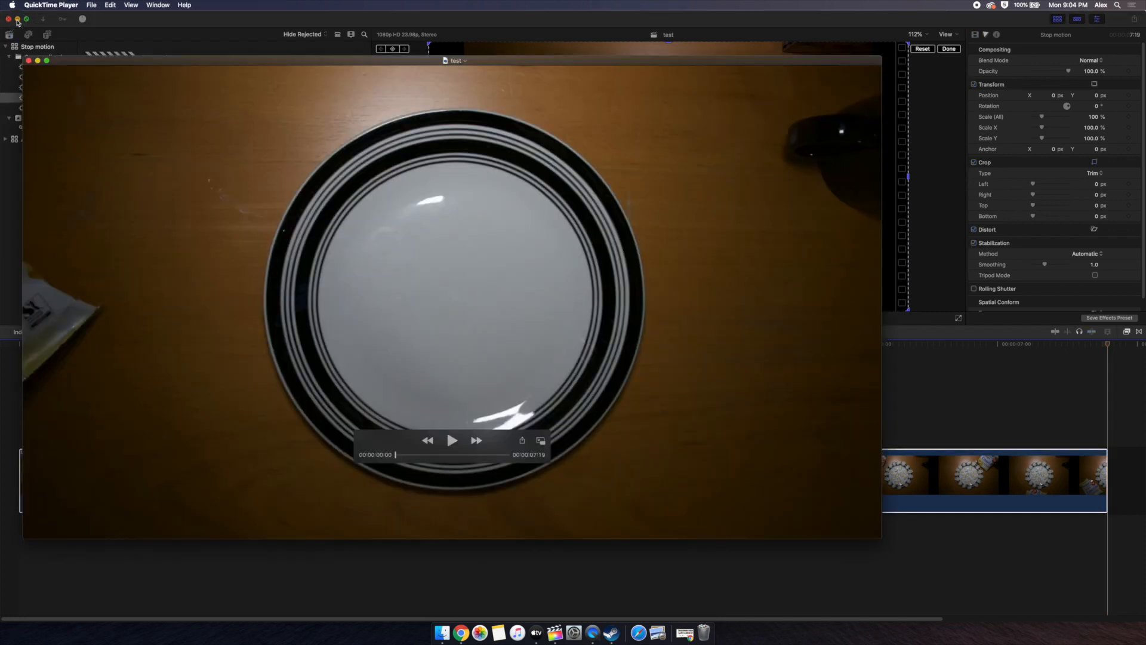
# Minimize the Final Cut Pro window to view the exported videos in QuickTime Player, and close the front one.
pyautogui.click(17, 20)
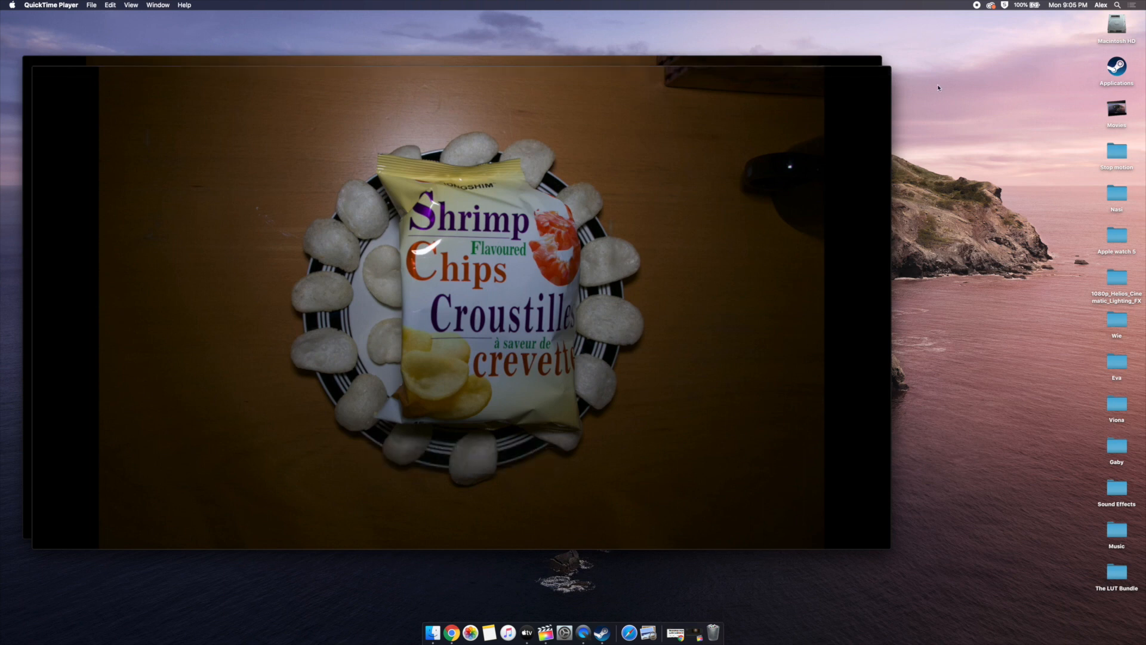
pyautogui.click(28, 65)
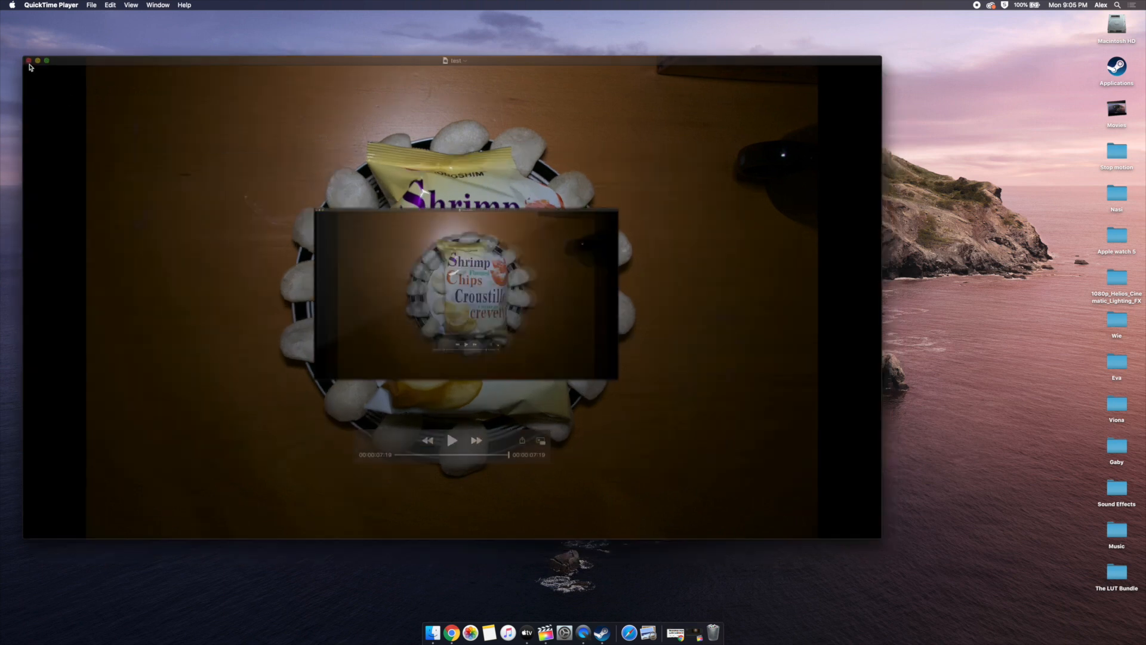